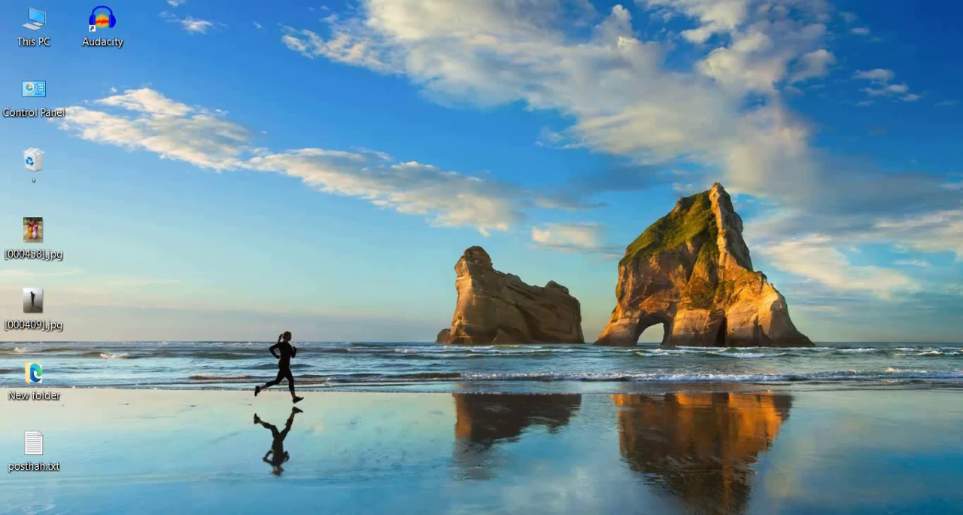
- Open Google Chrome and go to infinityfree.net
key(super+s)
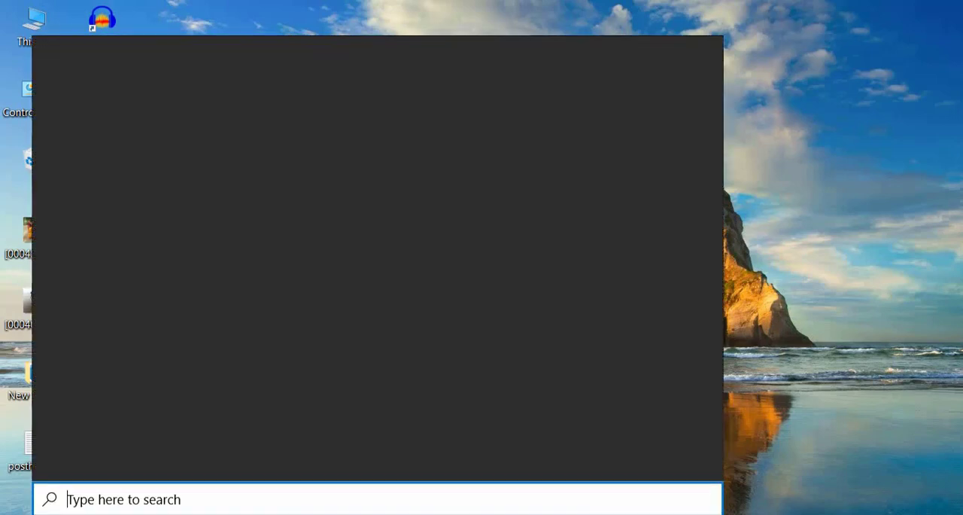
text(cr)
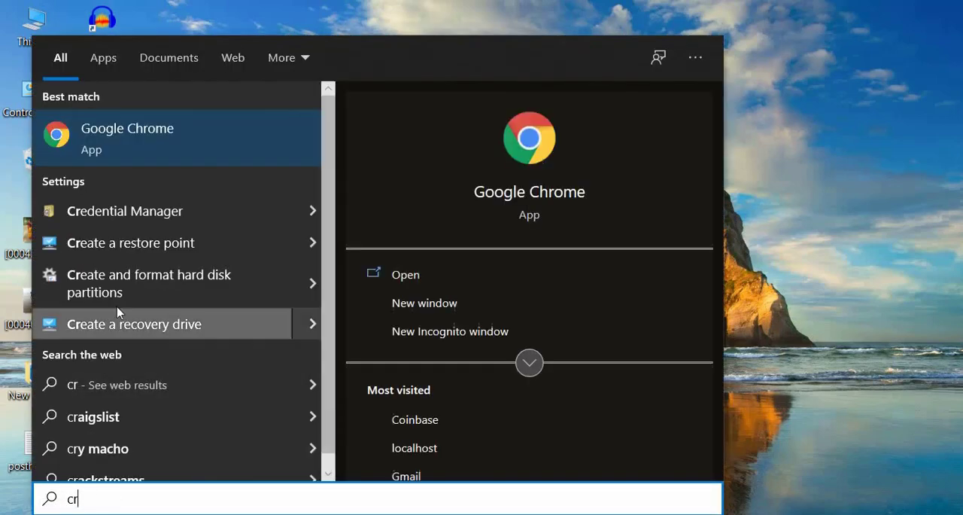
click(167, 134)
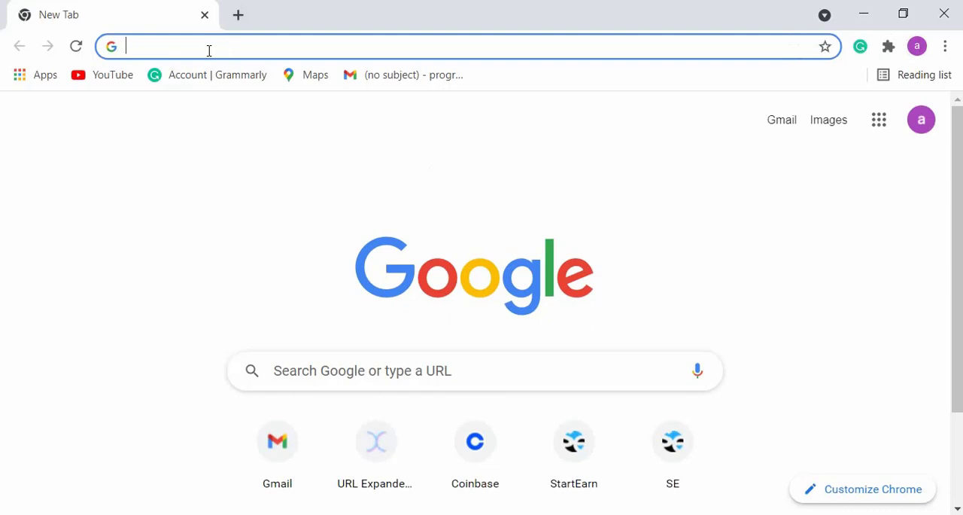
text(in)
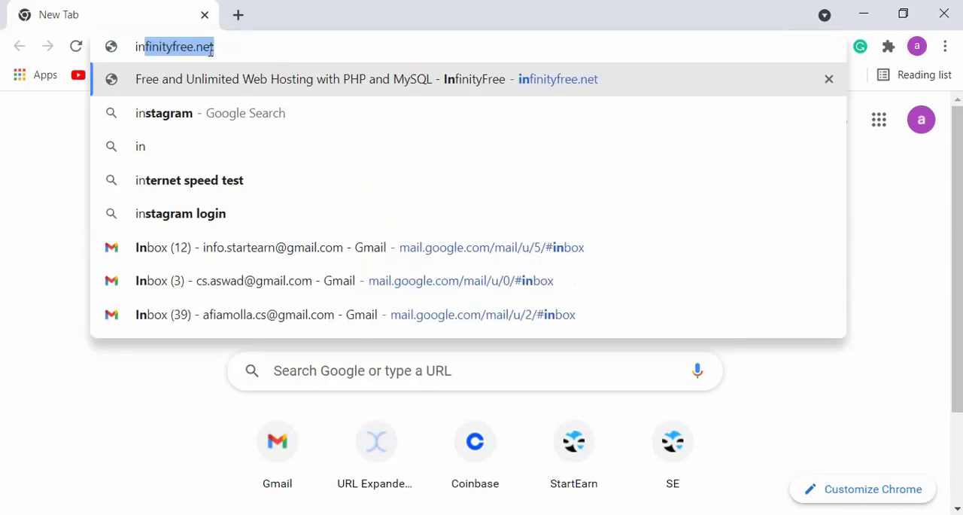
text(f)
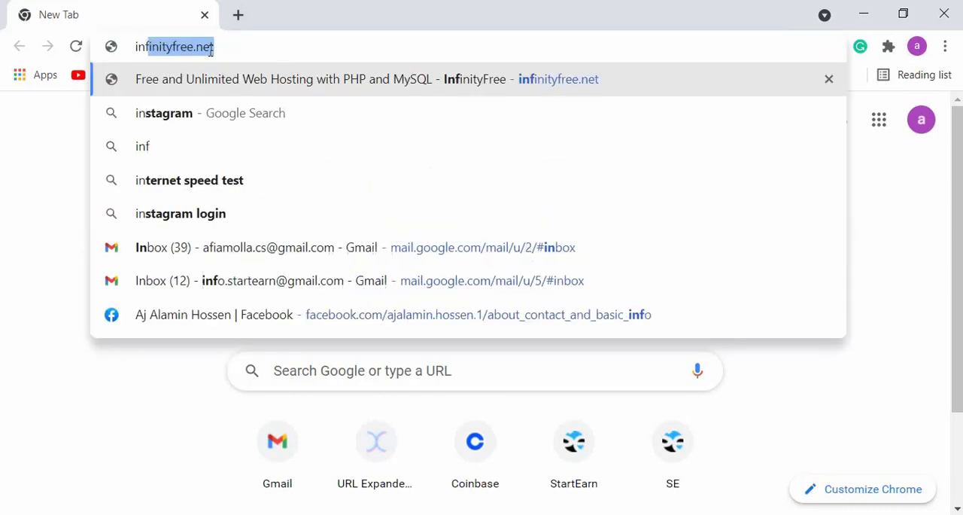
text(inityfree.)
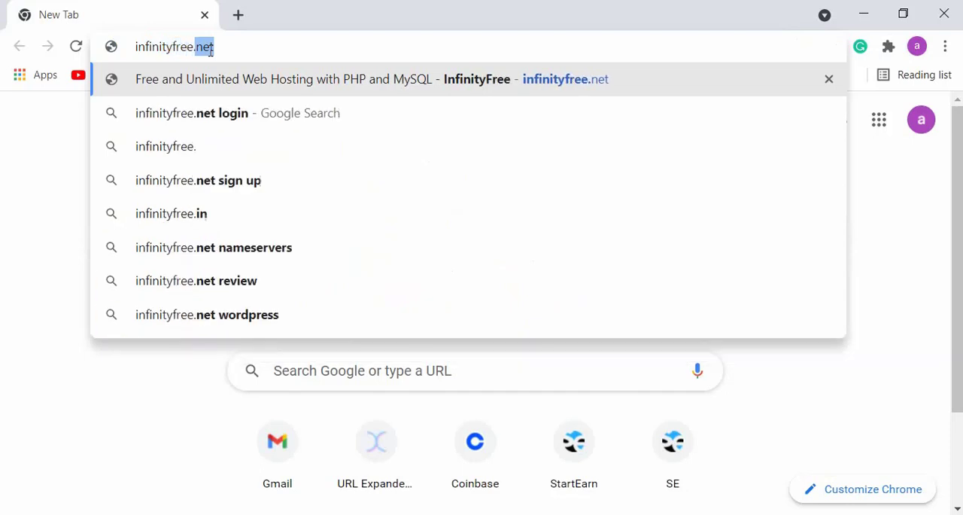
text(net)
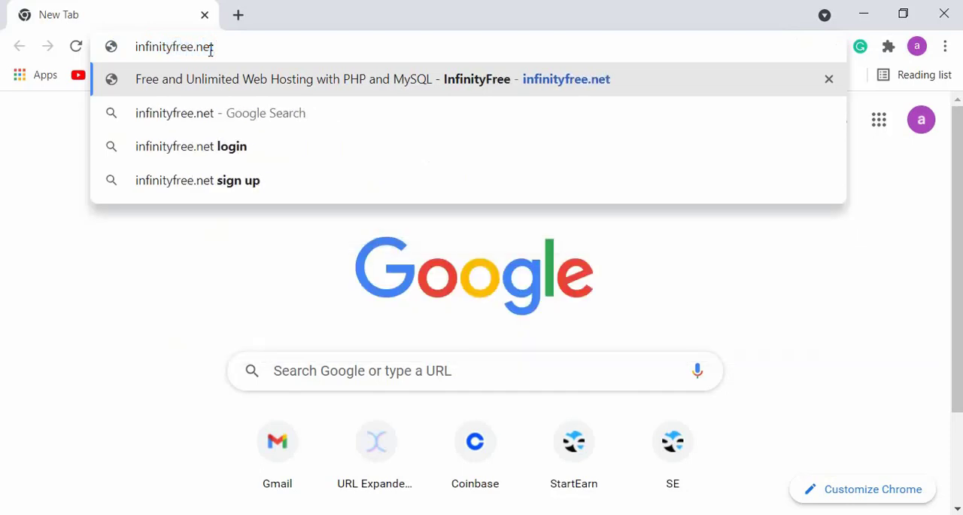
key(Return)
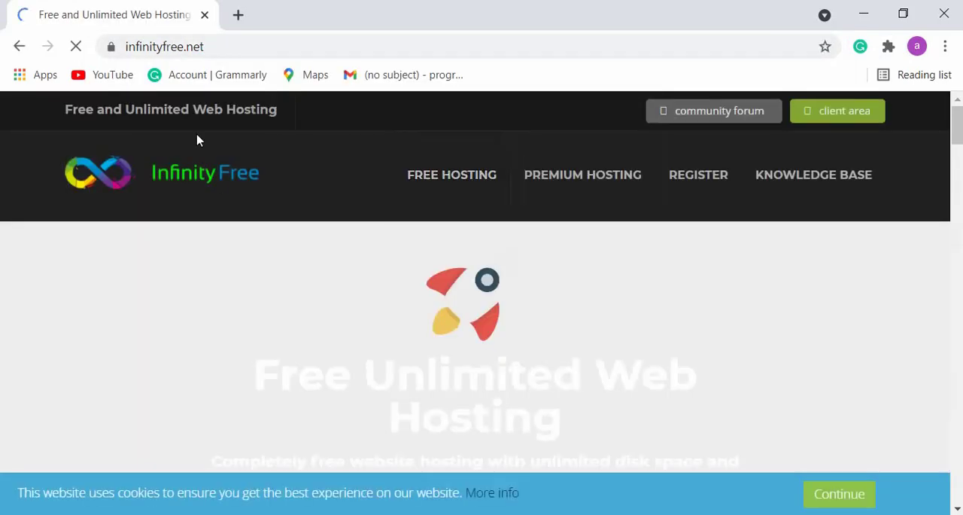
- Look through the InfinityFree home page and open the registration form for a free account
scroll(530, 247, down, 5)
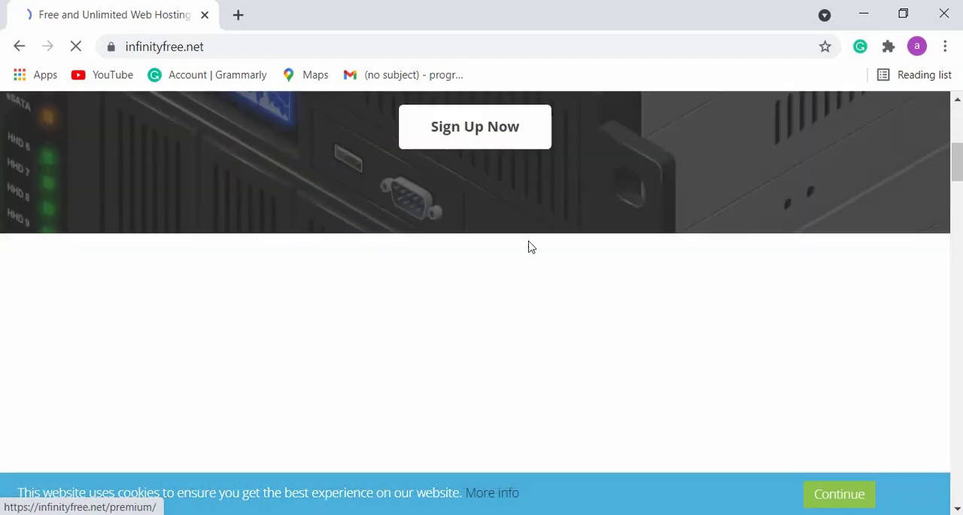
scroll(530, 247, down, 10)
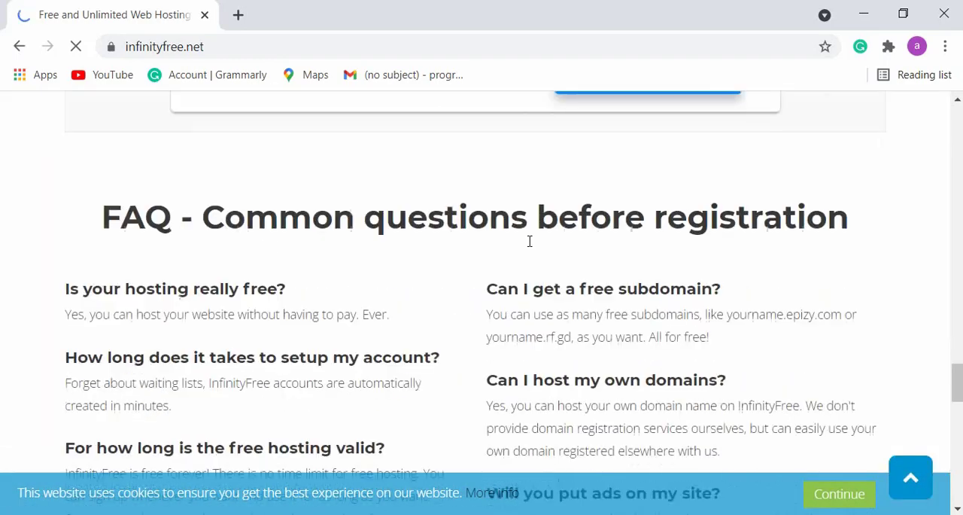
scroll(529, 243, down, 8)
scroll(530, 244, up, 15)
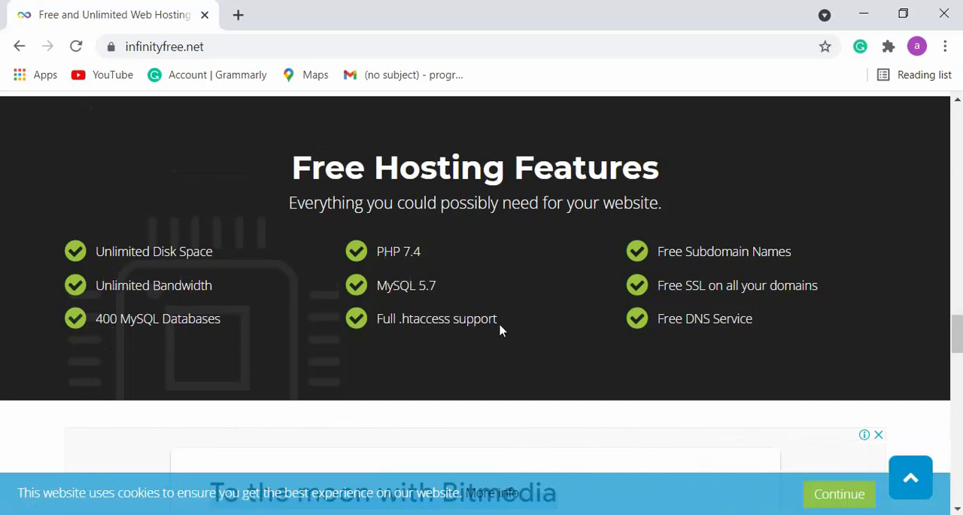
scroll(762, 269, up, 10)
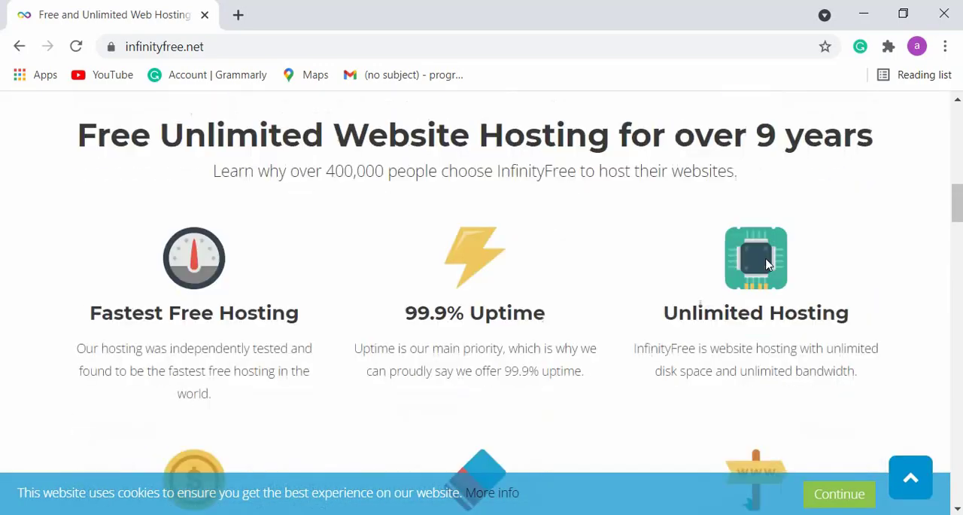
scroll(766, 263, up, 8)
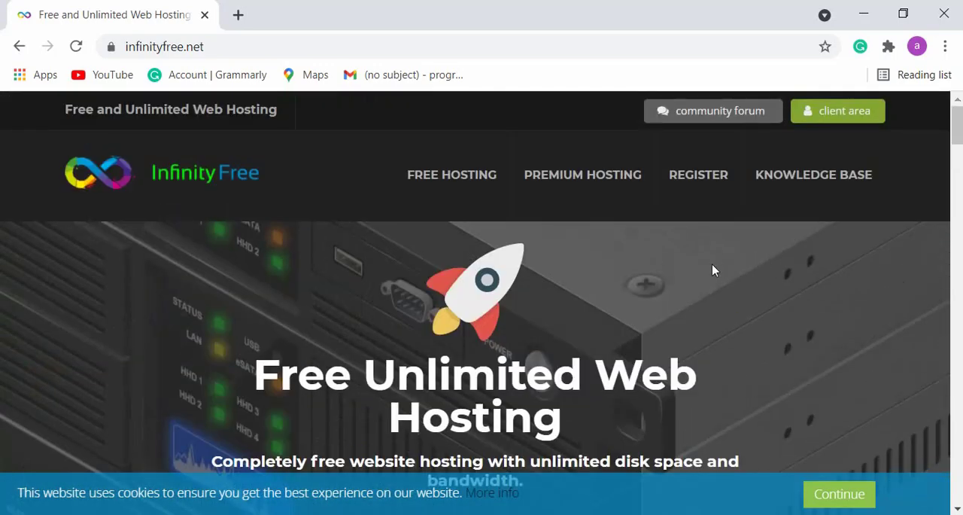
click(716, 176)
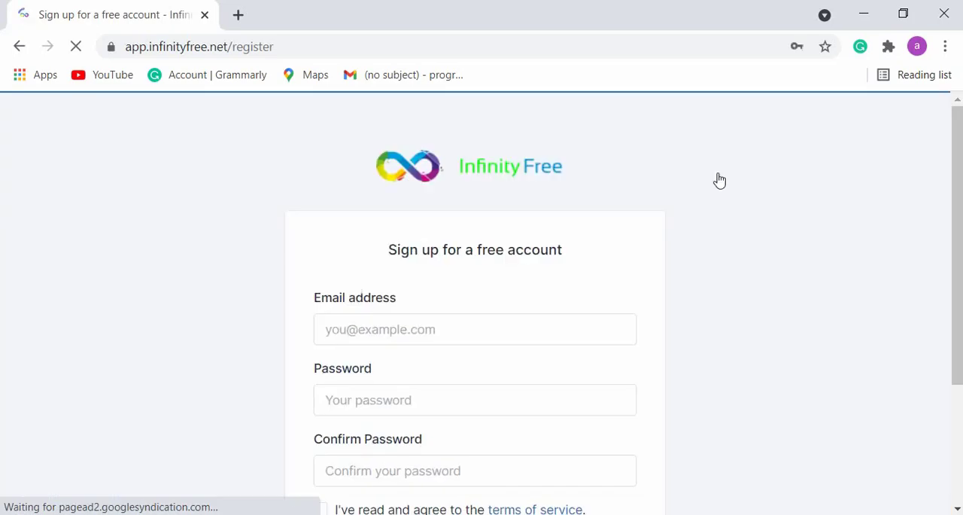
- Replace the prefilled e-mail address in the sign-up form with the account owner's own e-mail address
scroll(448, 277, down, 3)
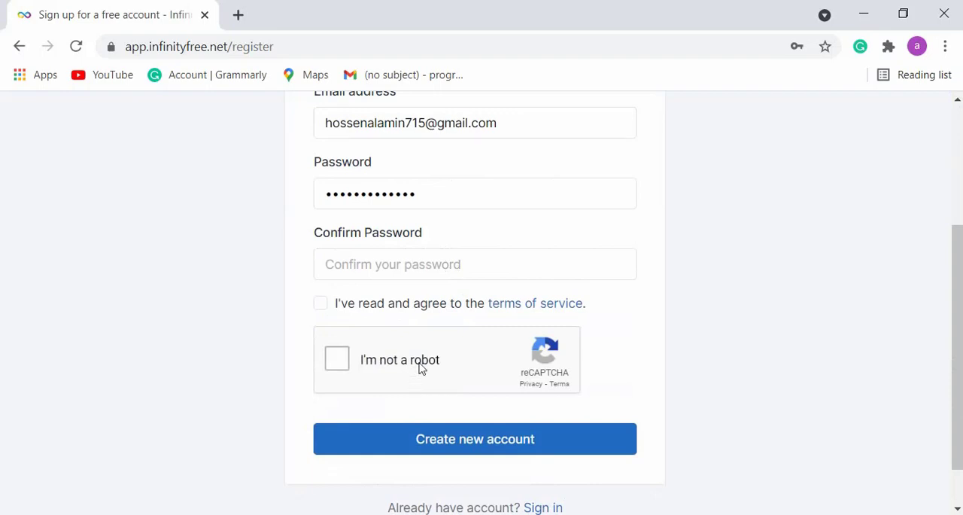
scroll(423, 358, up, 3)
scroll(425, 342, down, 3)
click(424, 123)
key(ctrl+a)
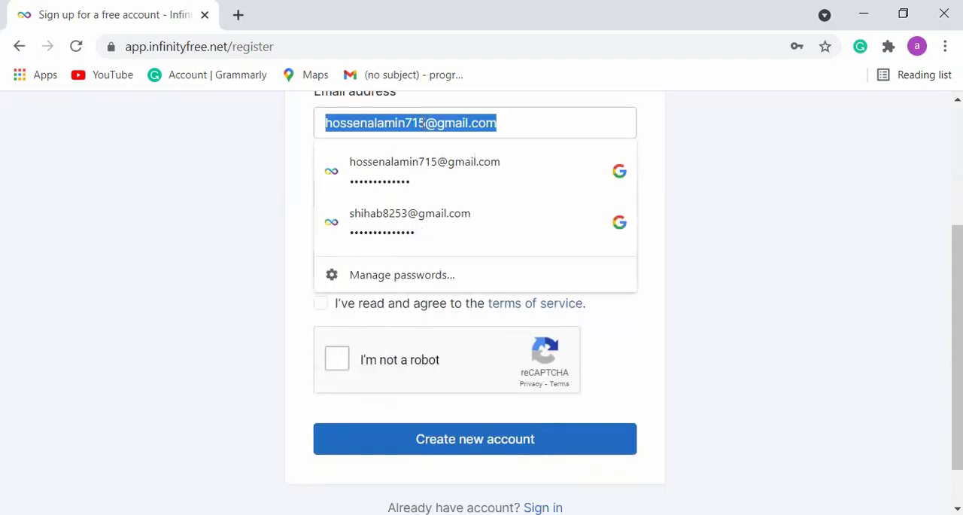
key(BackSpace)
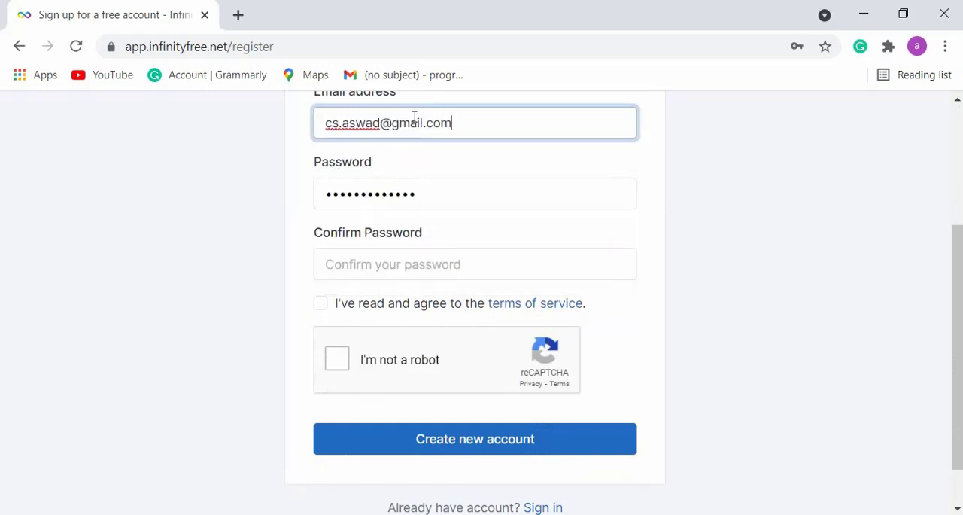
key(ctrl+a)
key(ctrl+x)
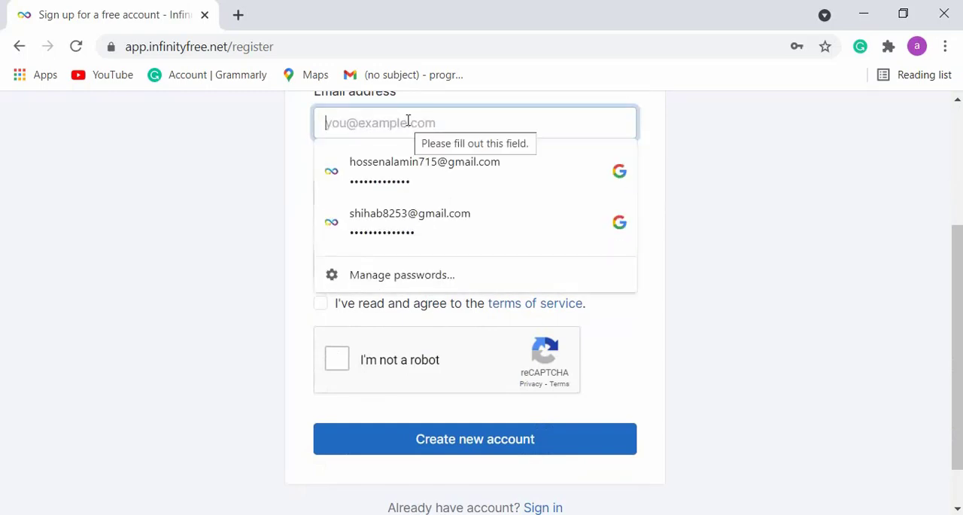
key(ctrl+v)
- Fill in both the password and its confirmation with the copied e-mail address
click(389, 194)
key(ctrl+a)
key(ctrl+v)
click(291, 242)
click(363, 259)
key(ctrl+v)
- Try to create the account with the terms of service accepted and the reCAPTCHA check completed
click(320, 302)
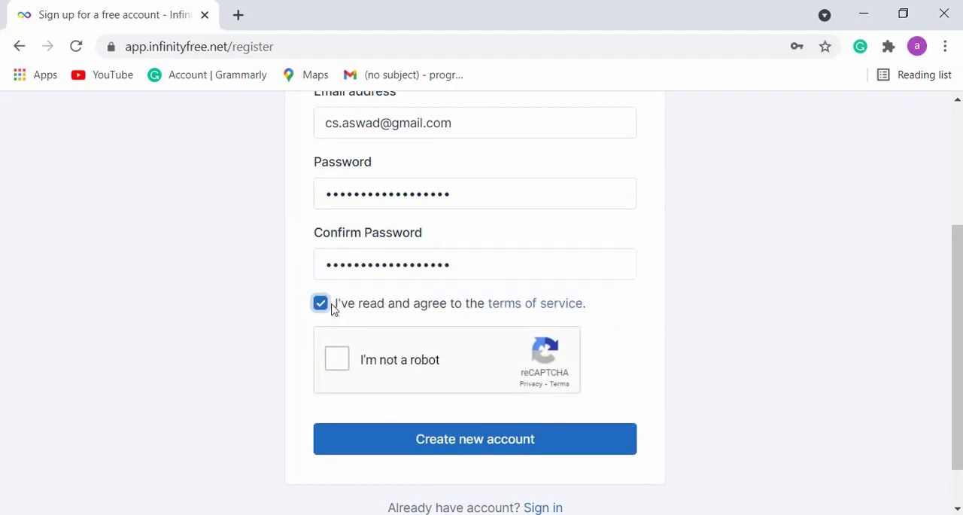
click(337, 359)
click(420, 435)
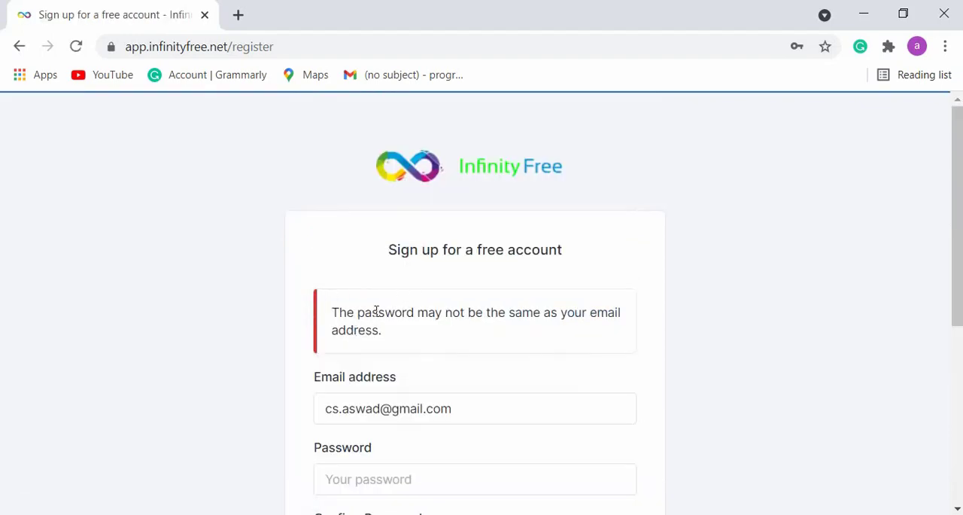
- Enter a new account password that differs from the e-mail address and repeat it as the confirmation
scroll(525, 327, down, 3)
click(366, 276)
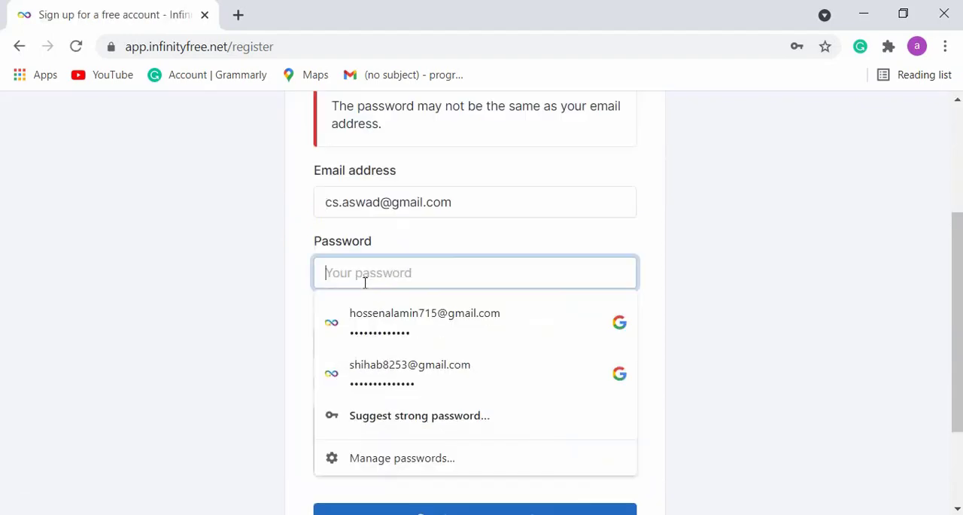
text(ab)
text(•••••••)
key(Return)
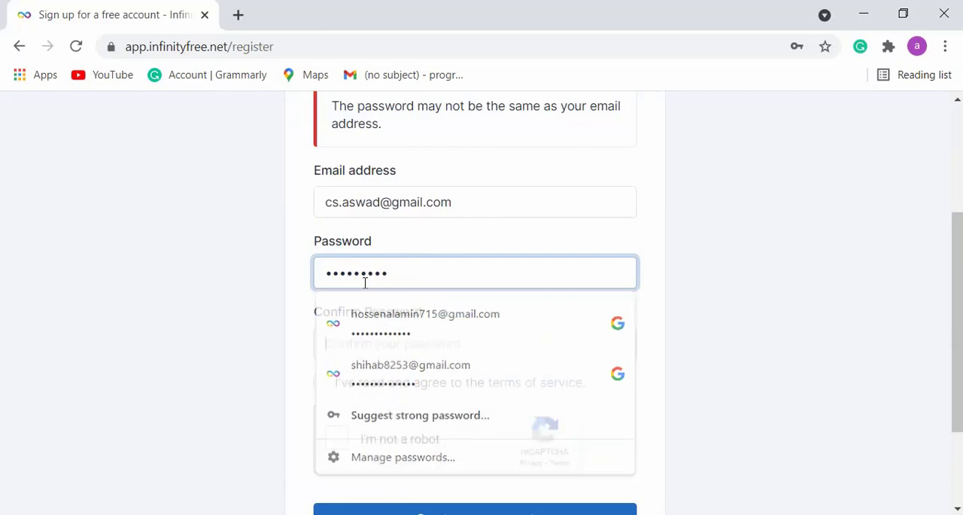
text(••••)
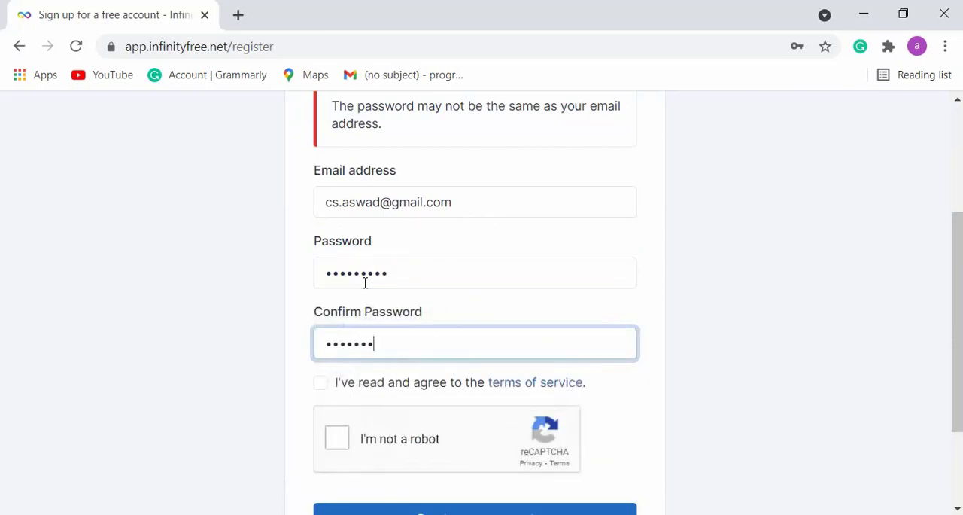
text(•••••)
- Create the account with the terms accepted and the reCAPTCHA completed, and save its password in the Google Account
click(320, 382)
click(337, 437)
scroll(406, 389, down, 2)
click(406, 389)
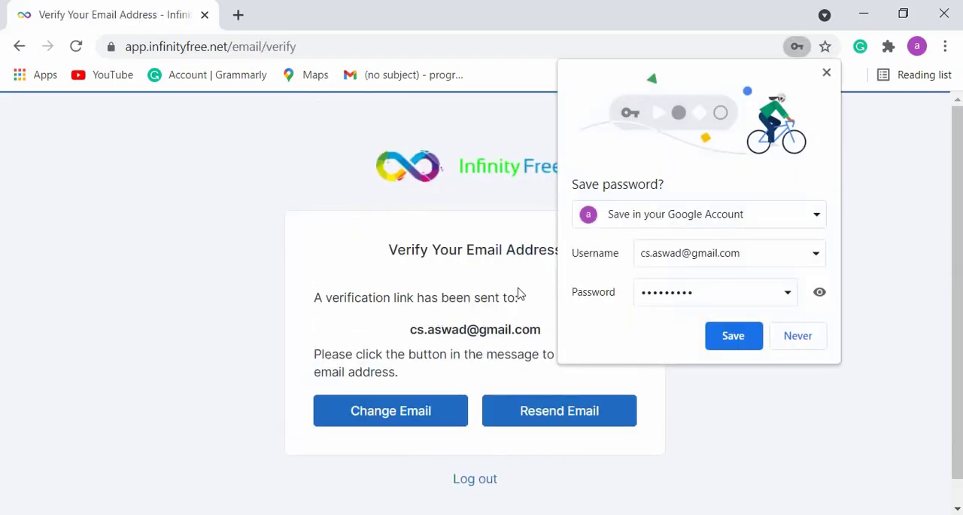
click(737, 337)
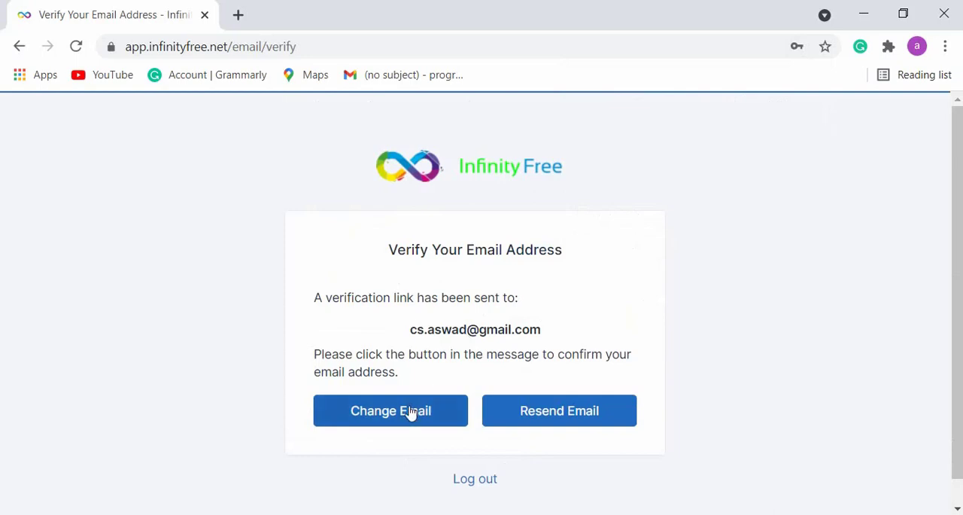
- Open Gmail in a new browser tab and verify the e-mail address from InfinityFree's verification message
click(239, 16)
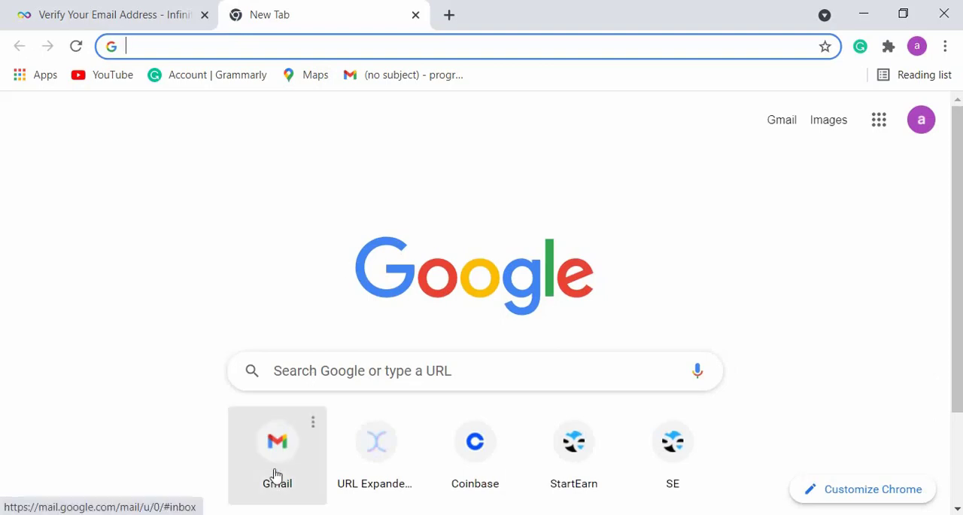
click(275, 480)
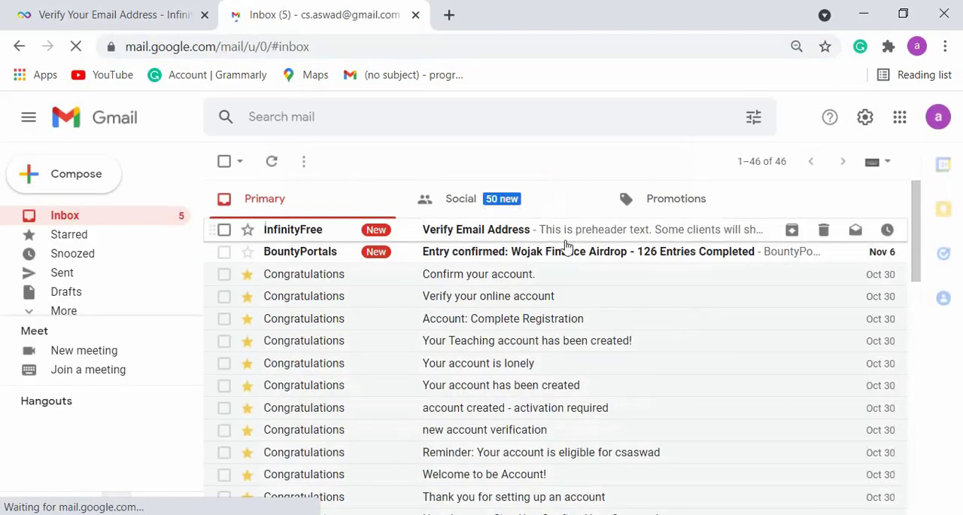
click(472, 230)
scroll(489, 310, down, 10)
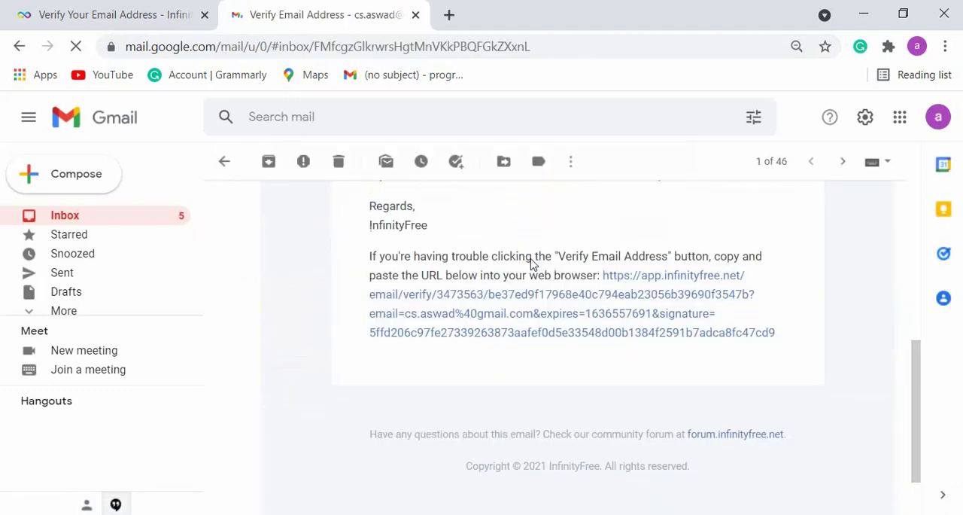
scroll(532, 263, up, 10)
click(527, 424)
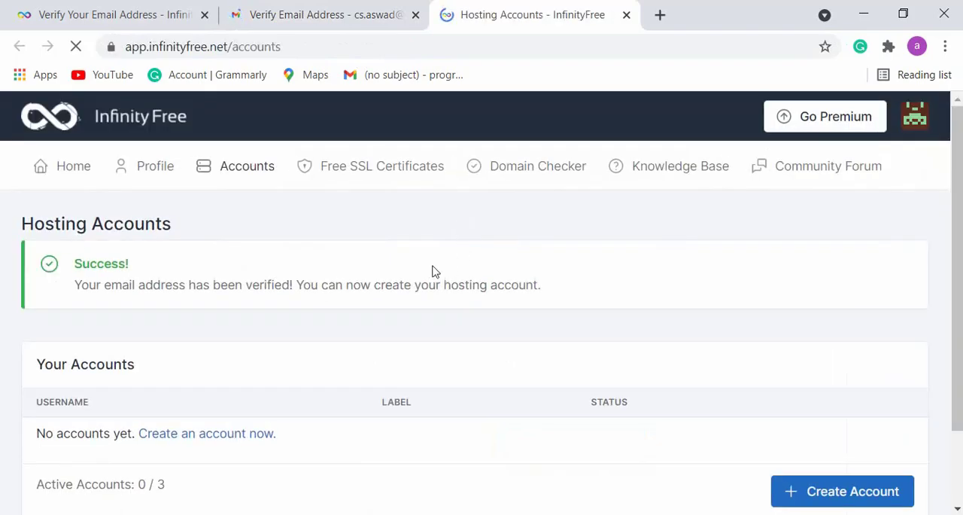
triple_click(103, 280)
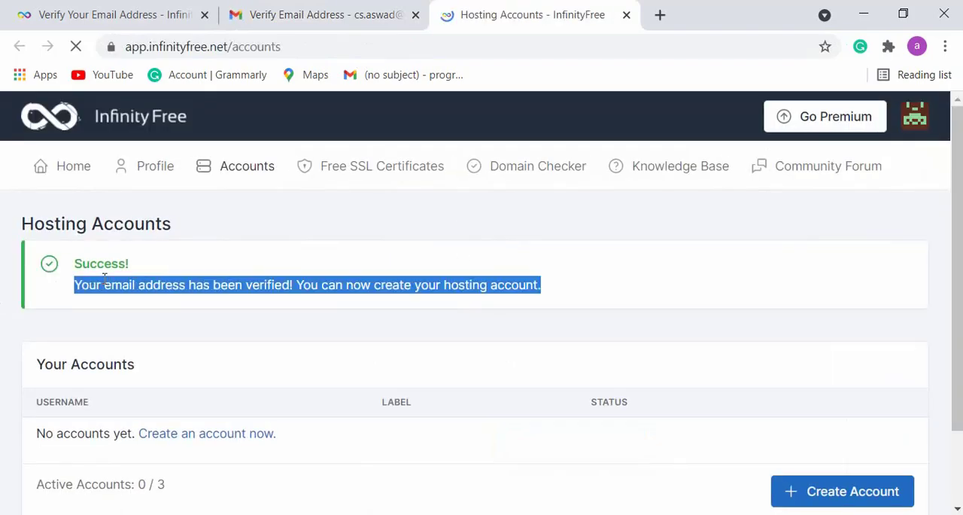
click(257, 280)
scroll(462, 314, down, 2)
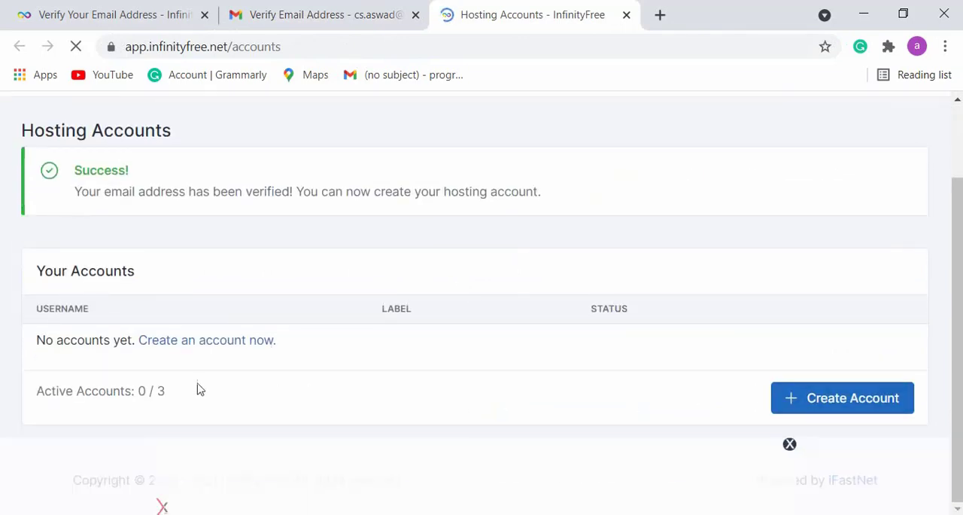
drag(181, 394, 27, 399)
click(632, 415)
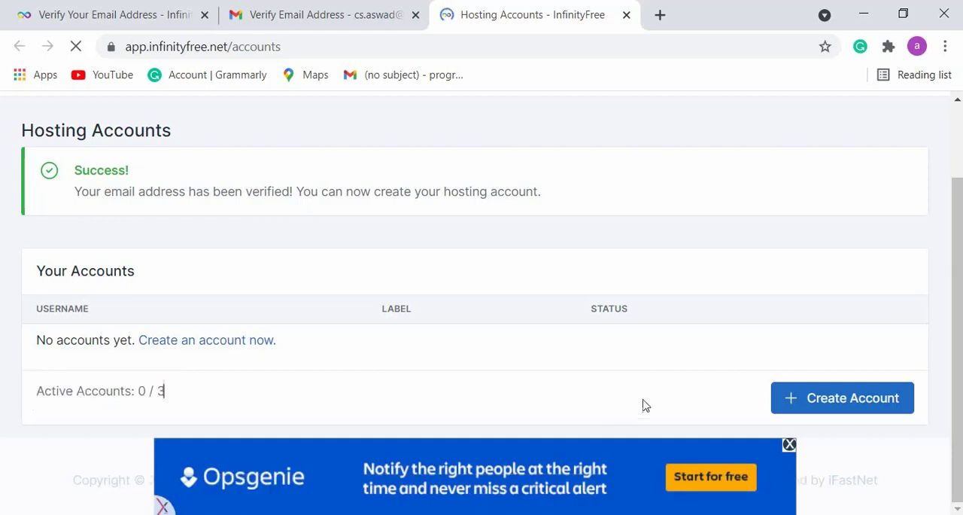
- Start creating a hosting account and enter the account holder's name as the subdomain
click(808, 402)
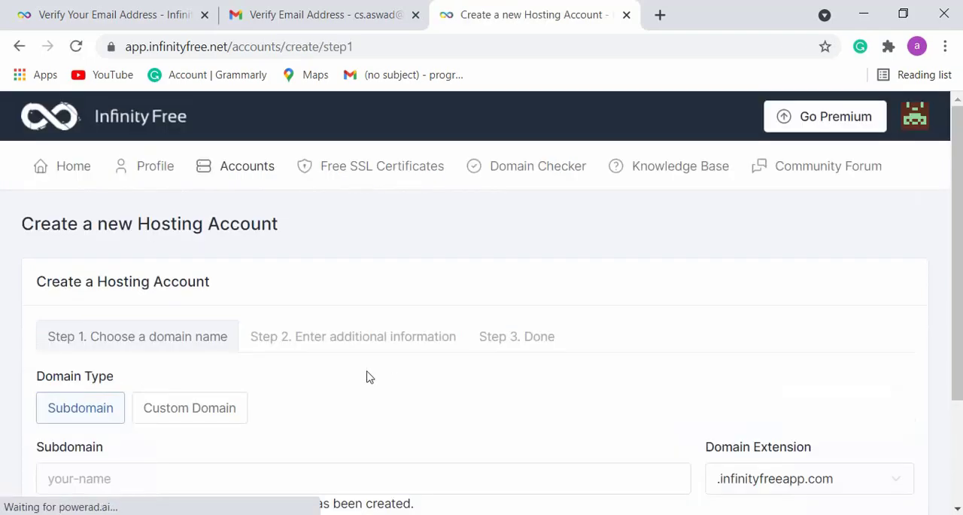
scroll(369, 362, down, 3)
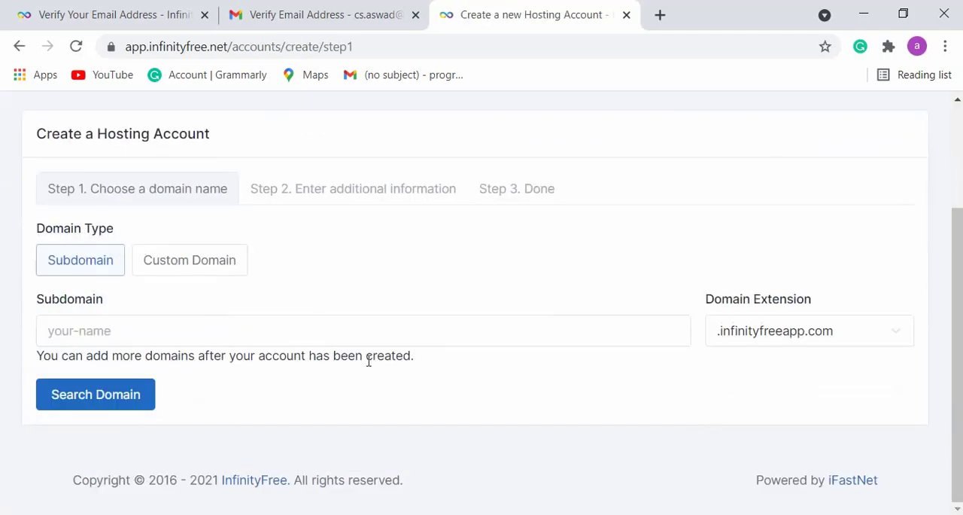
click(132, 326)
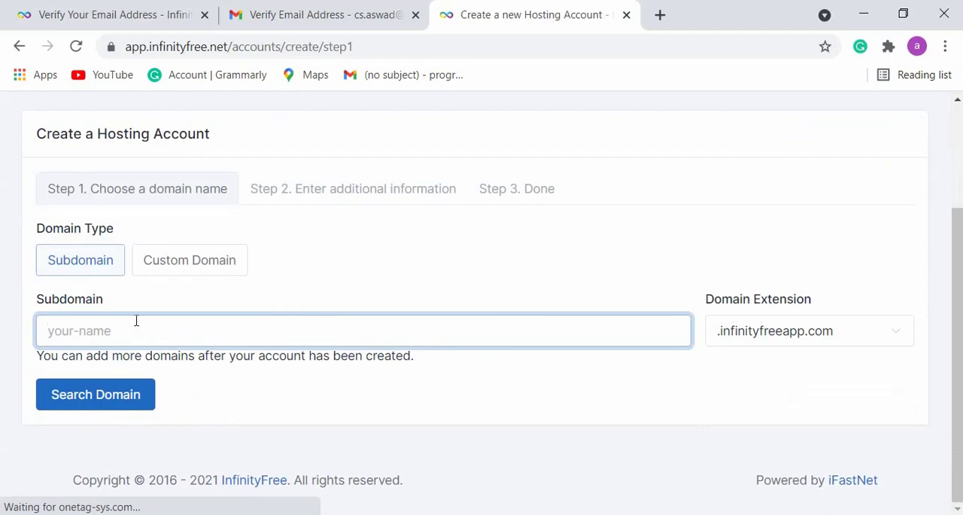
text(aswad)
double_click(136, 318)
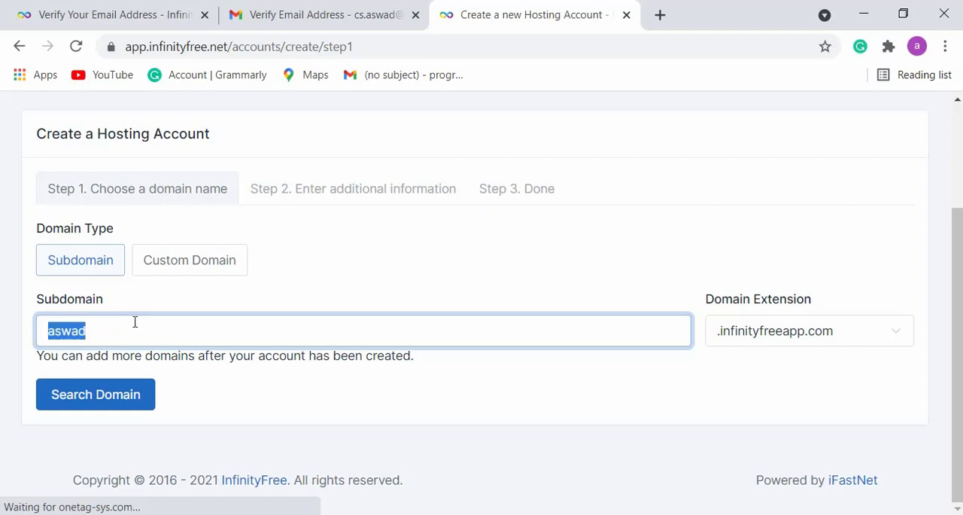
key(BackSpace)
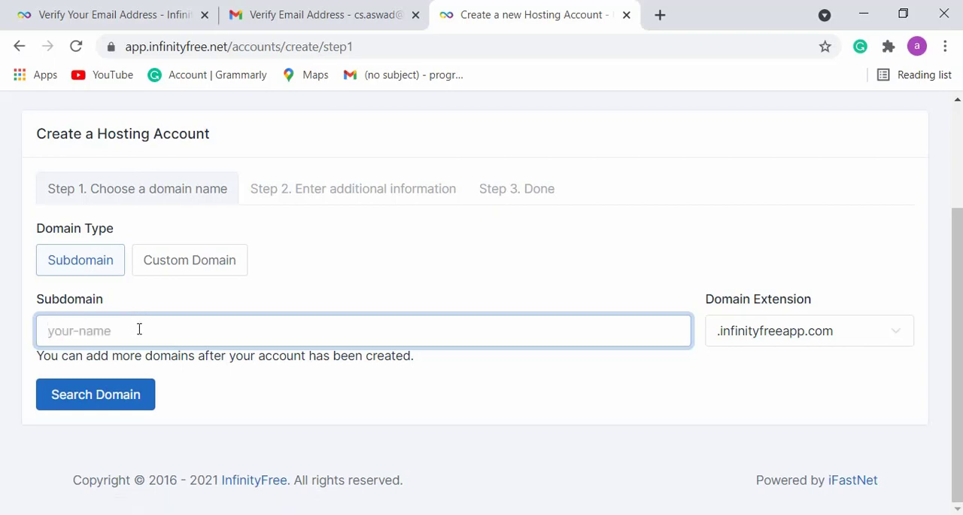
text(aswad)
- Choose .epizy.com as the domain extension and search for the domain's availability
click(786, 335)
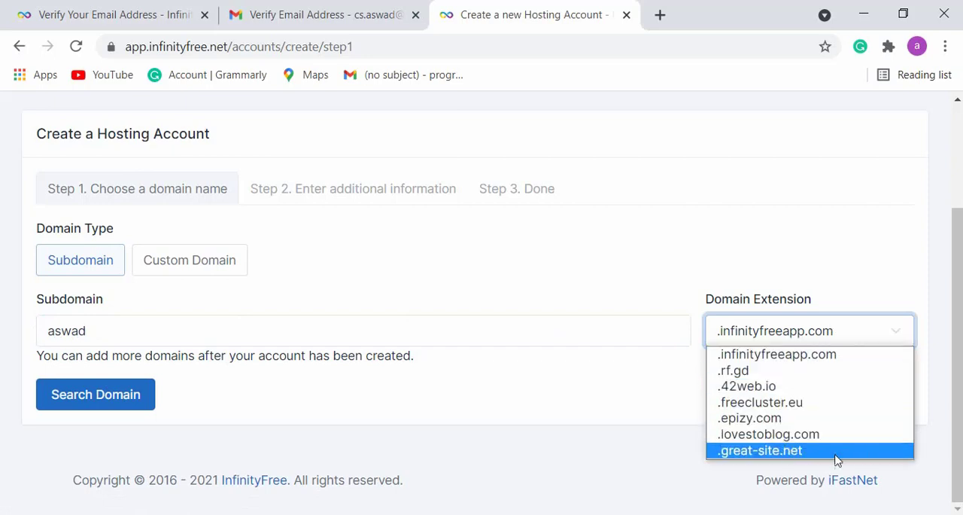
click(729, 419)
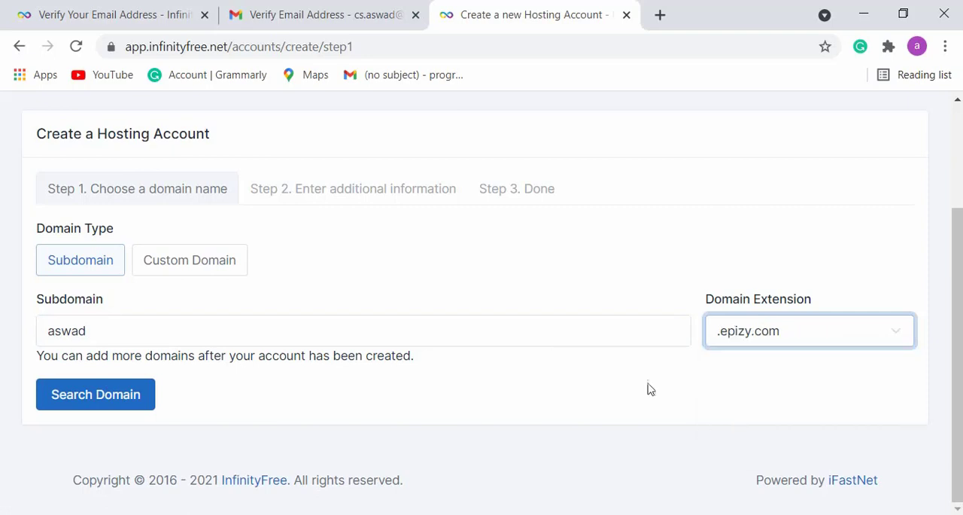
click(106, 402)
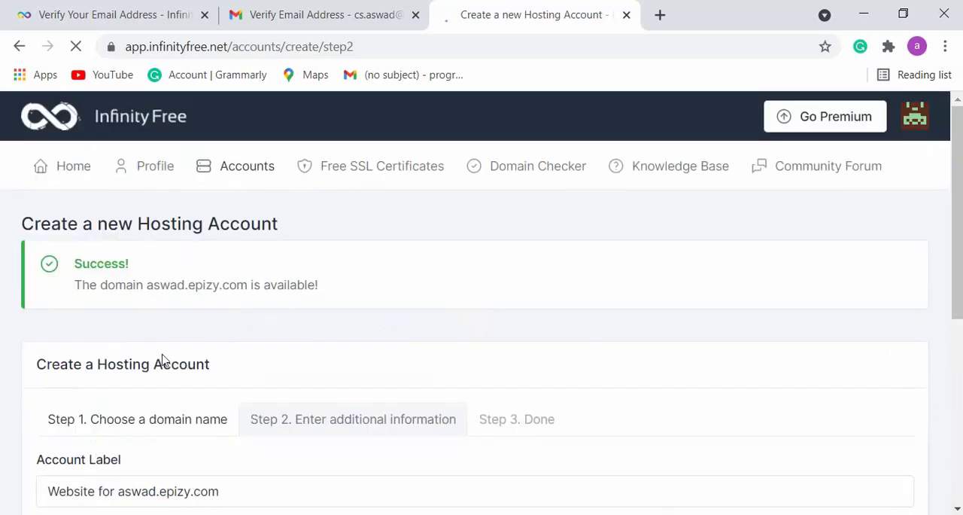
- Solve the reCAPTCHA by selecting the chimney images and create the hosting account with the default label and no password entered
scroll(163, 359, down, 3)
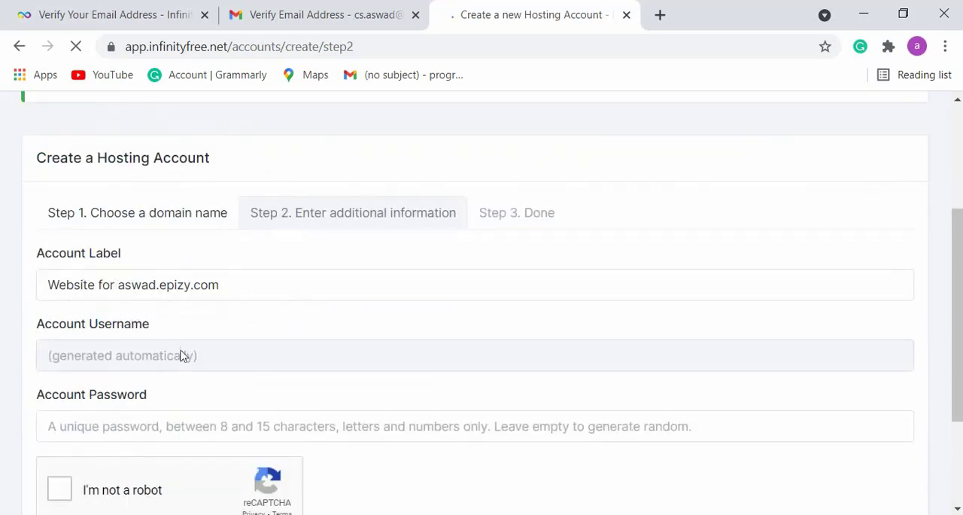
scroll(185, 354, down, 3)
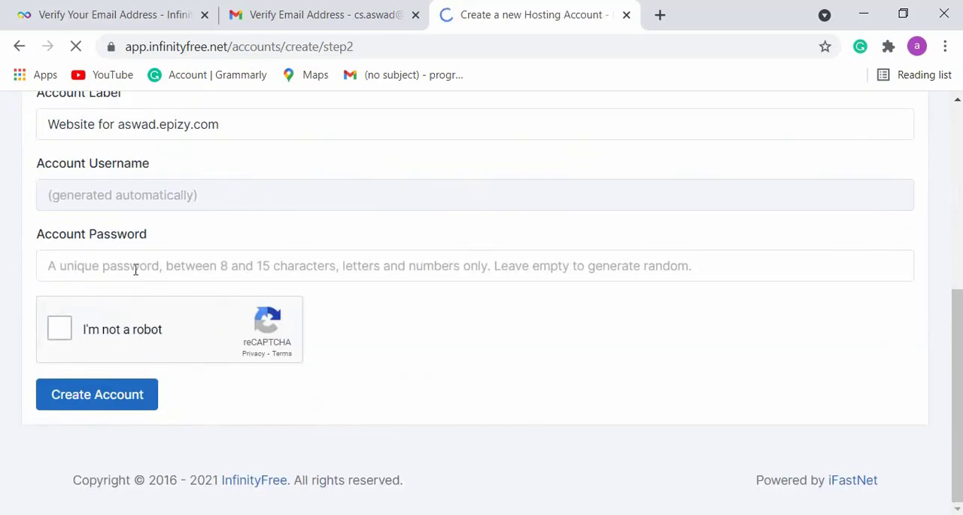
click(78, 331)
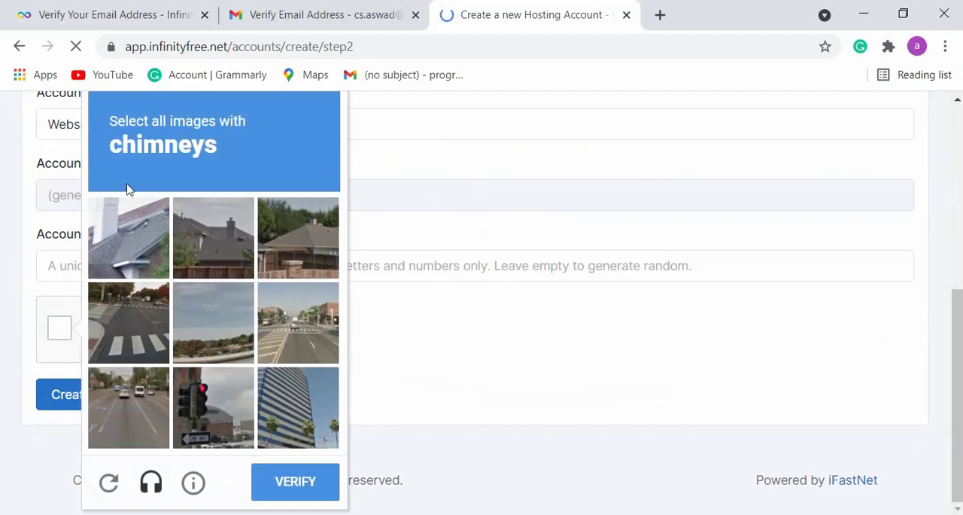
click(124, 244)
click(215, 241)
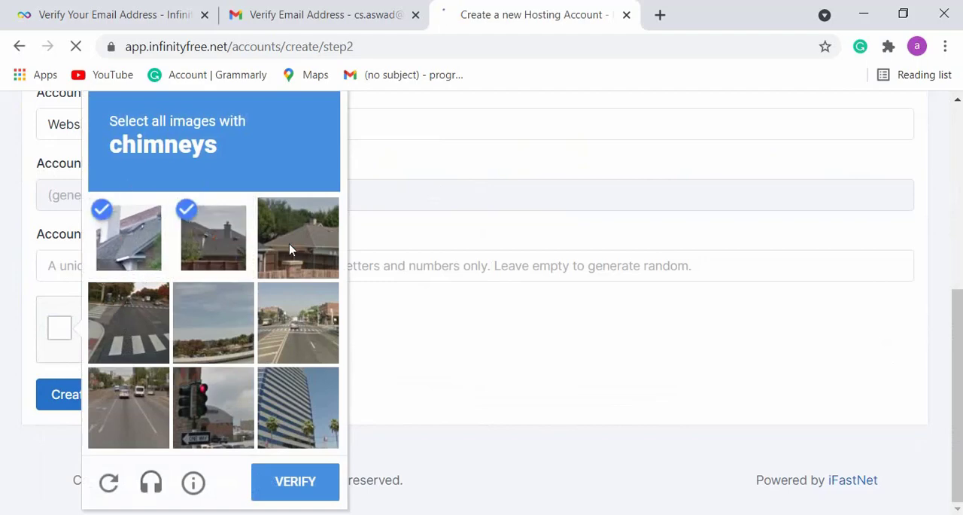
click(298, 240)
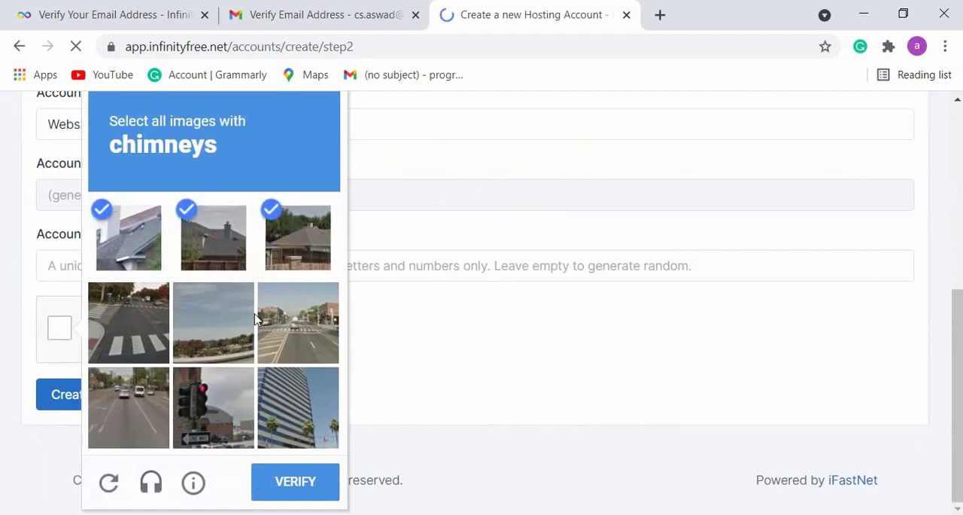
click(280, 480)
click(106, 396)
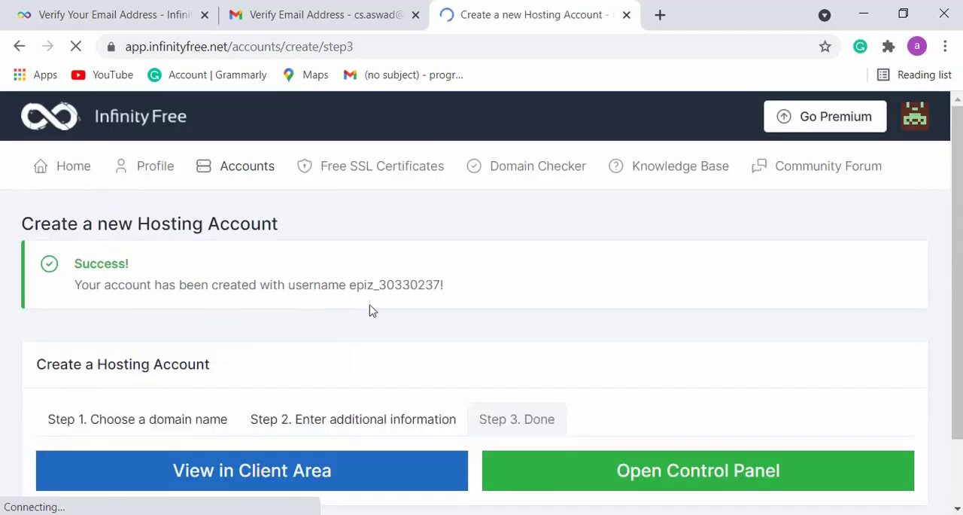
- Open the new hosting account in the client area and look over its page
scroll(399, 316, down, 1)
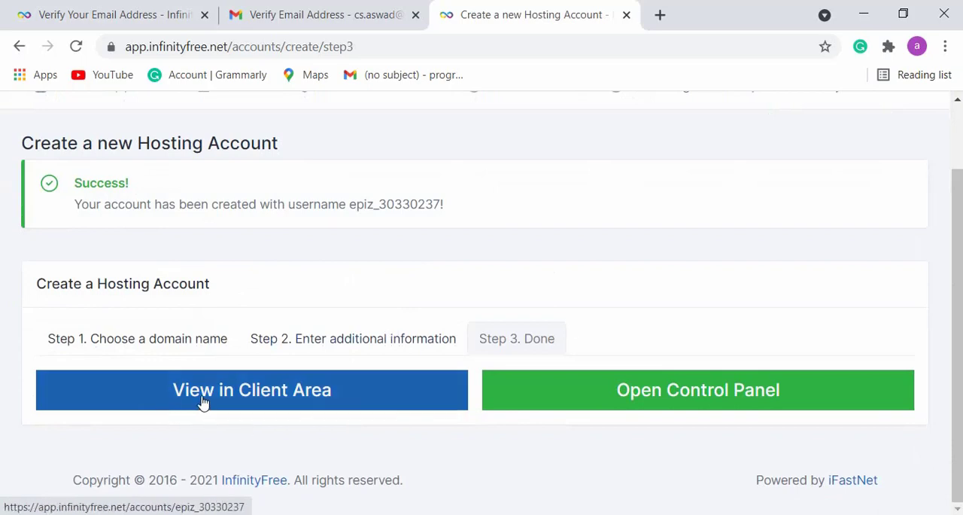
click(305, 404)
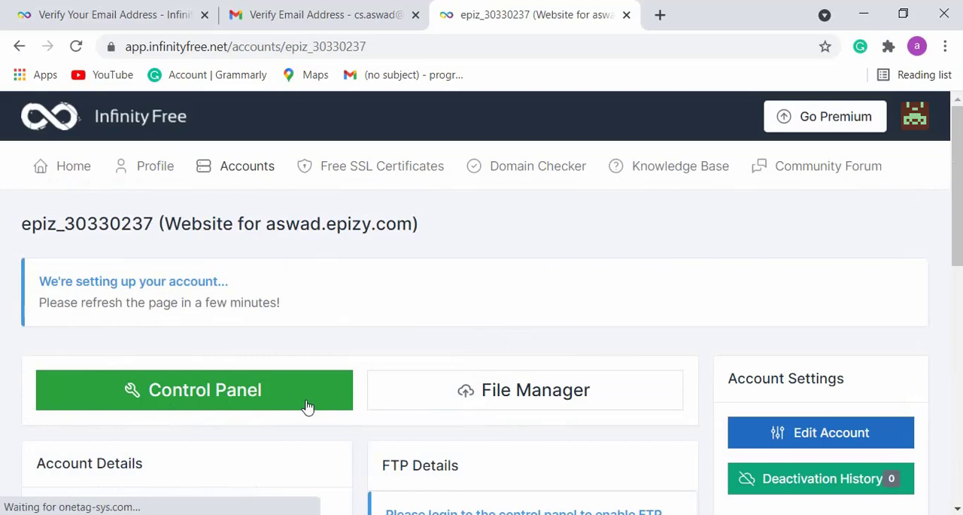
scroll(369, 397, down, 8)
scroll(370, 399, up, 10)
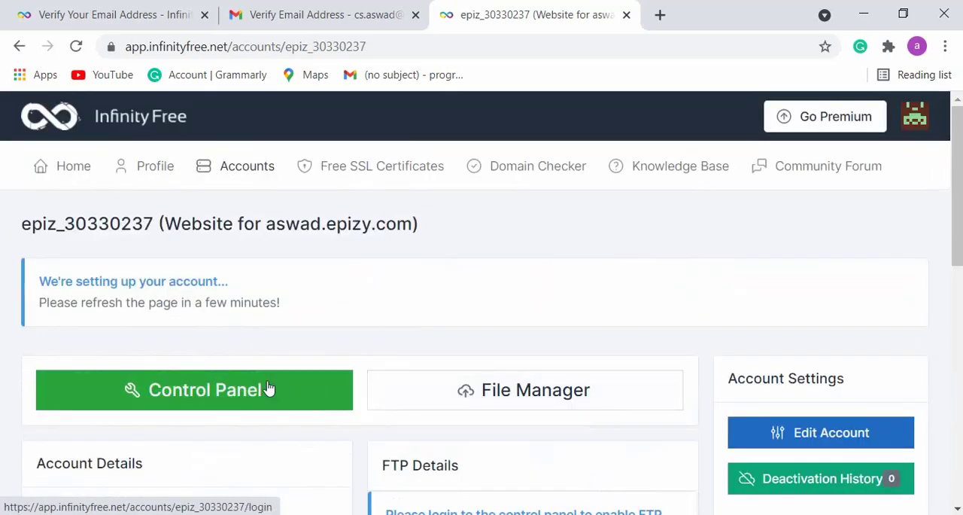
- Open the hosting account's control panel and approve receiving service e-mails
click(183, 394)
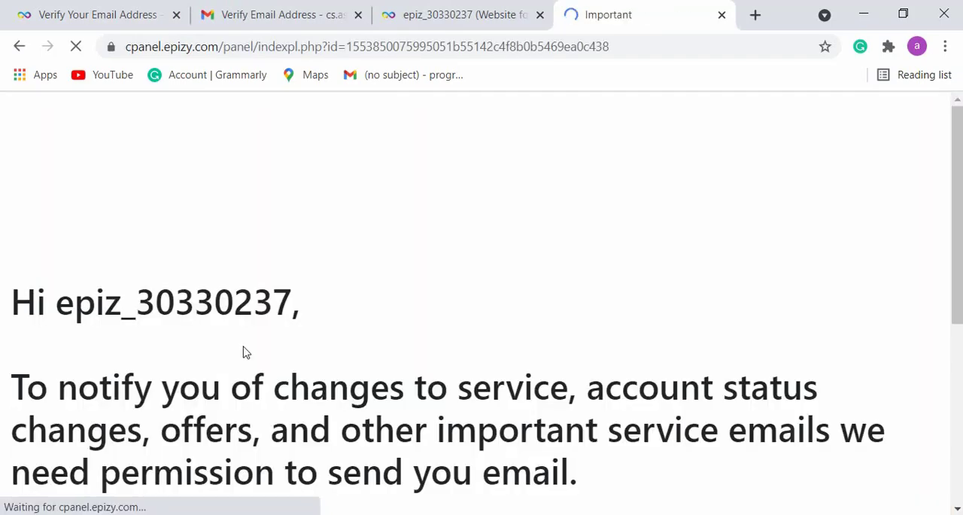
triple_click(67, 324)
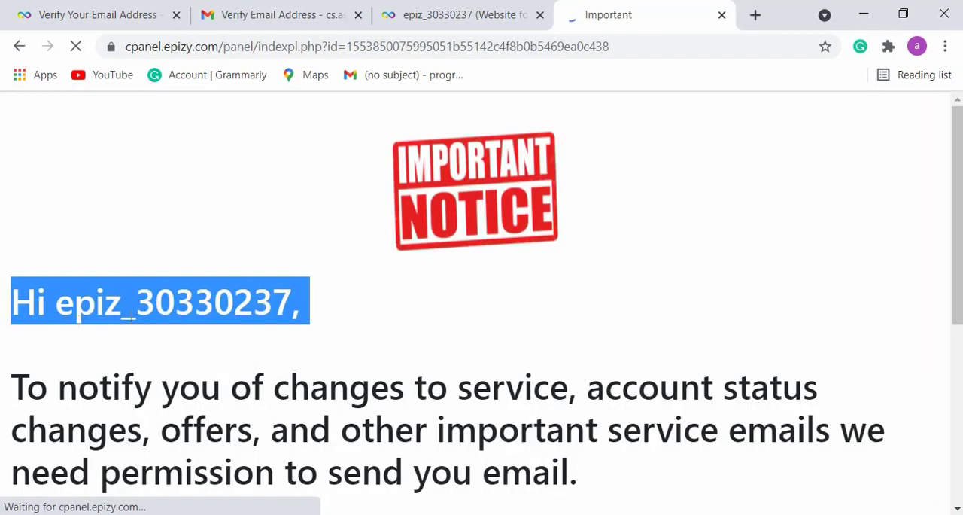
click(384, 319)
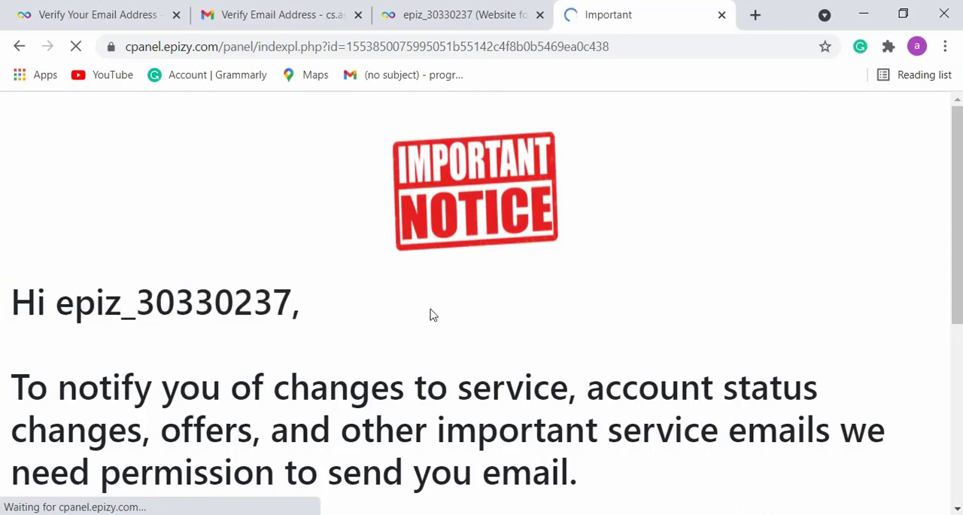
scroll(354, 313, down, 5)
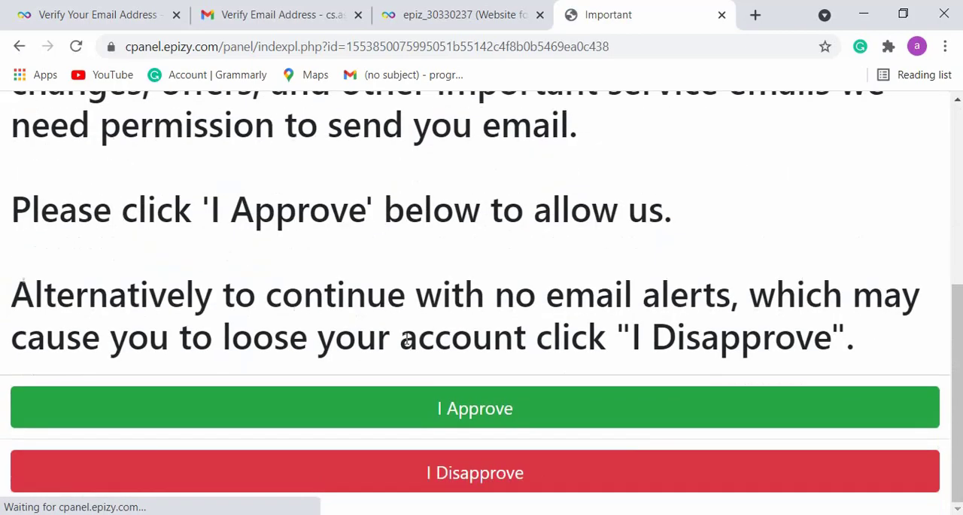
click(459, 418)
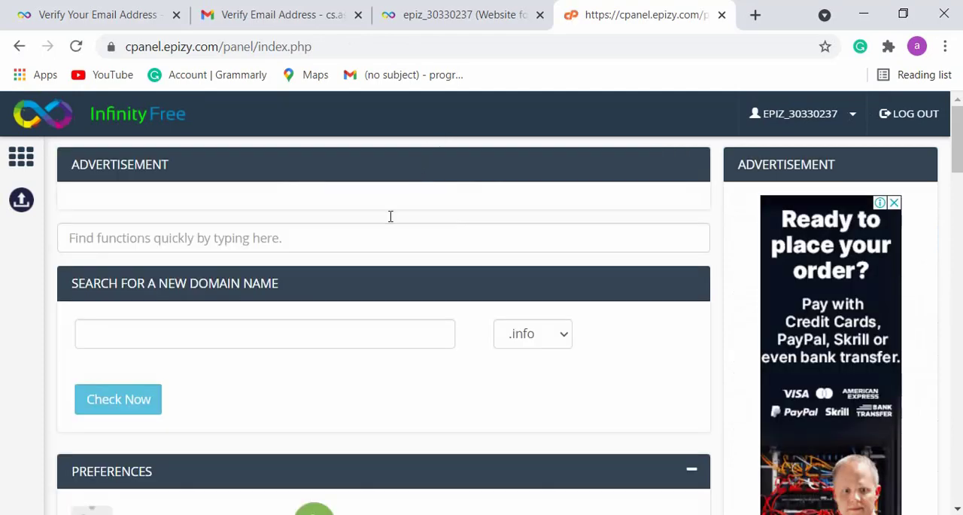
- Examine the control panel's file, database, domain and e-mail functions and the account statistics
scroll(316, 274, down, 5)
scroll(323, 272, up, 5)
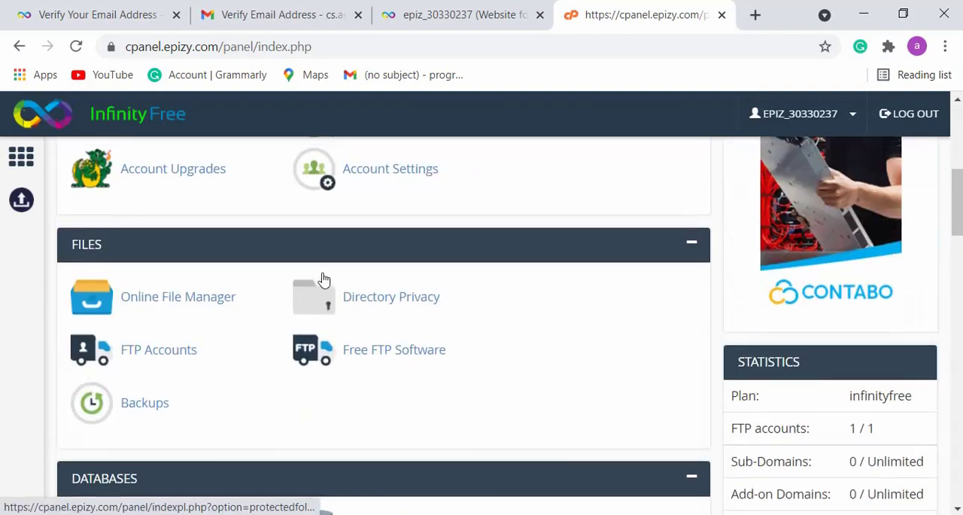
scroll(324, 280, down, 5)
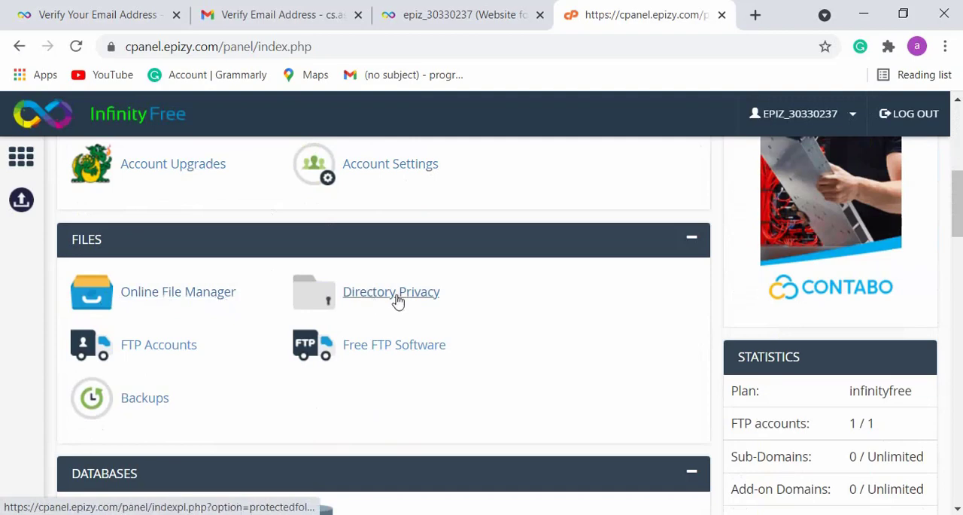
scroll(365, 344, down, 5)
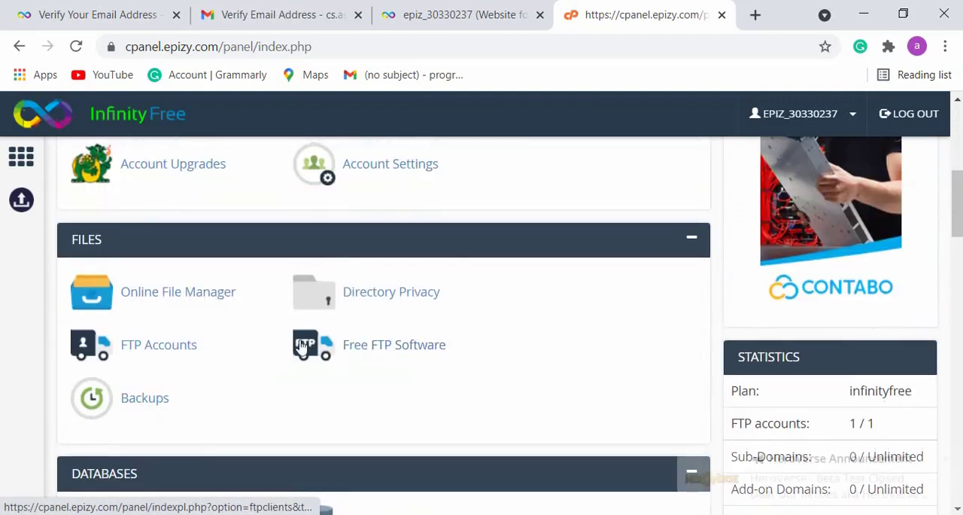
scroll(258, 332, up, 3)
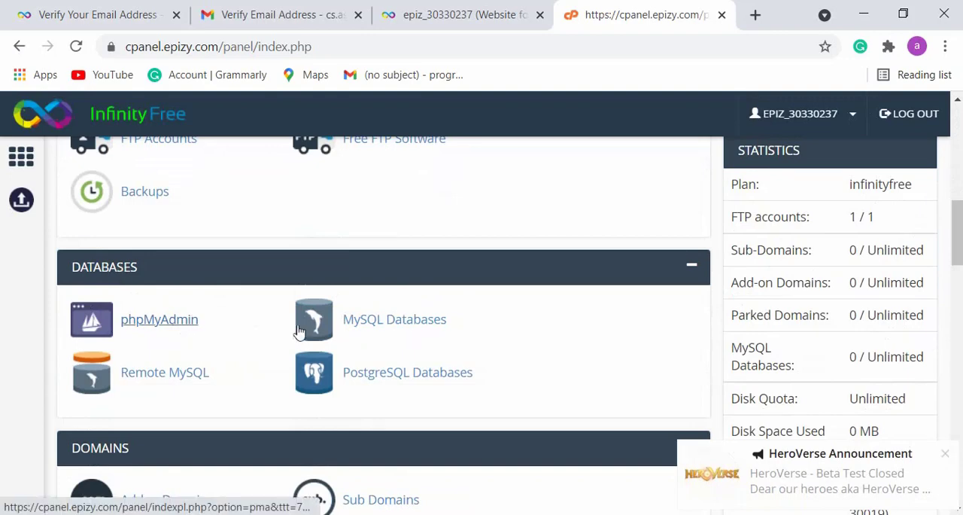
scroll(377, 388, down, 5)
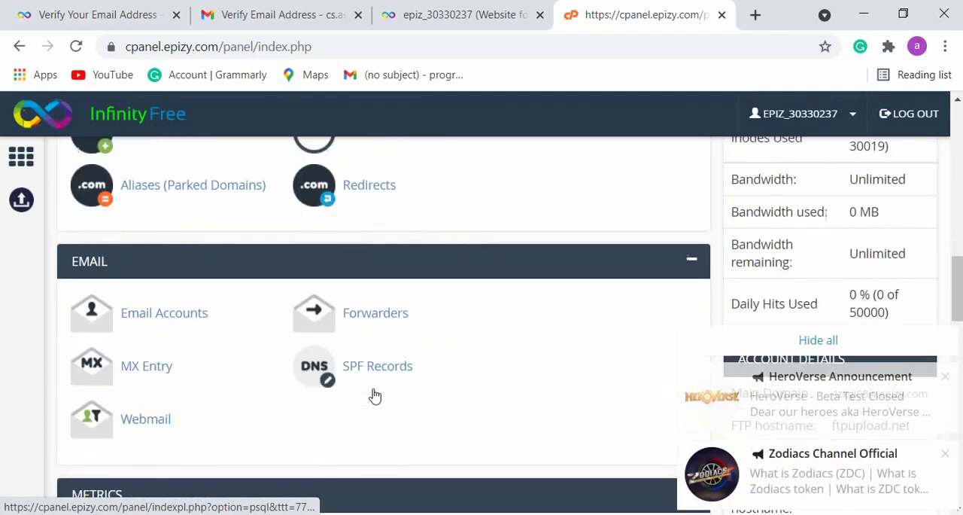
scroll(143, 386, up, 2)
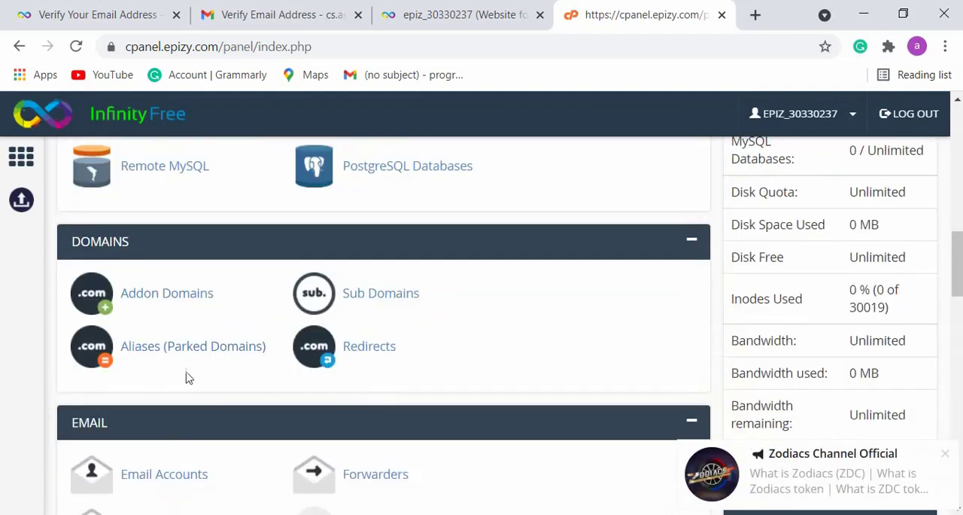
scroll(308, 387, down, 3)
scroll(166, 441, down, 14)
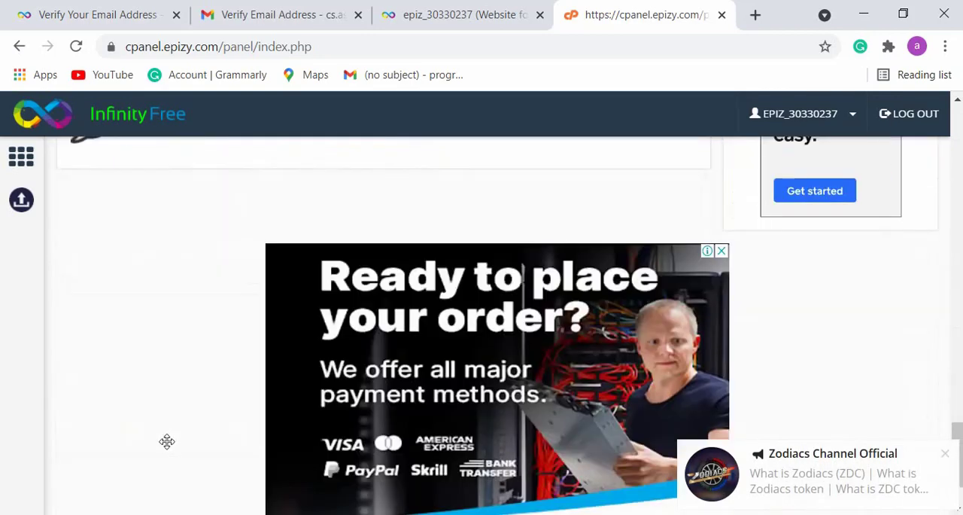
scroll(167, 442, up, 20)
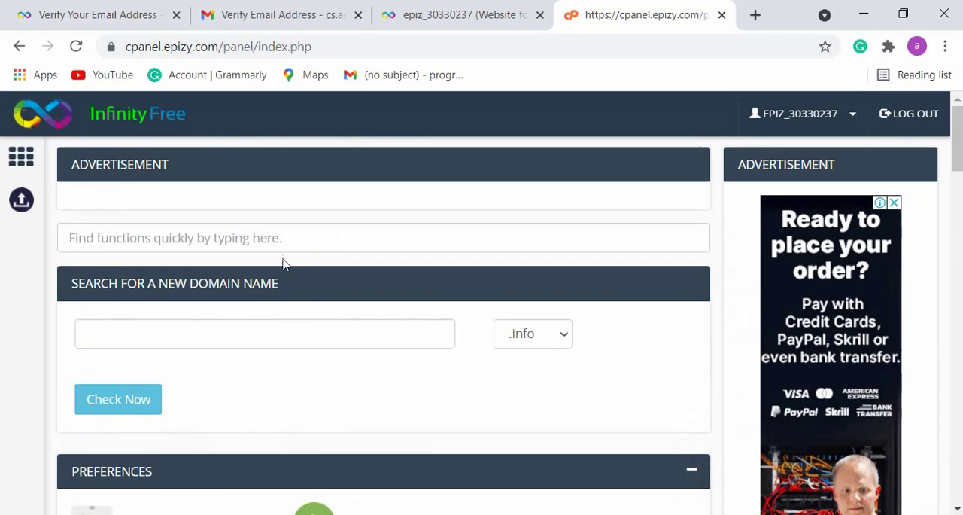
- Try to open the file manager from the hosting account's client area page, and return to the control panel tab
click(424, 12)
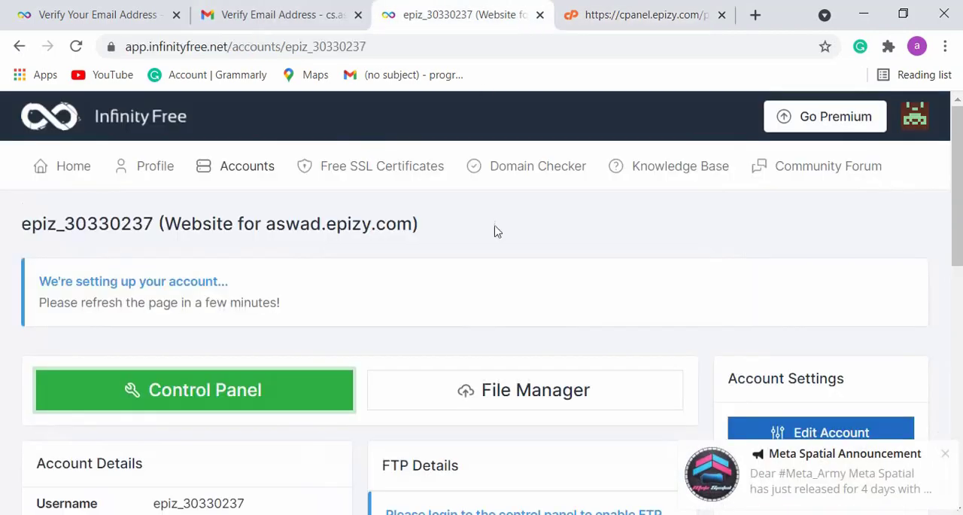
click(488, 396)
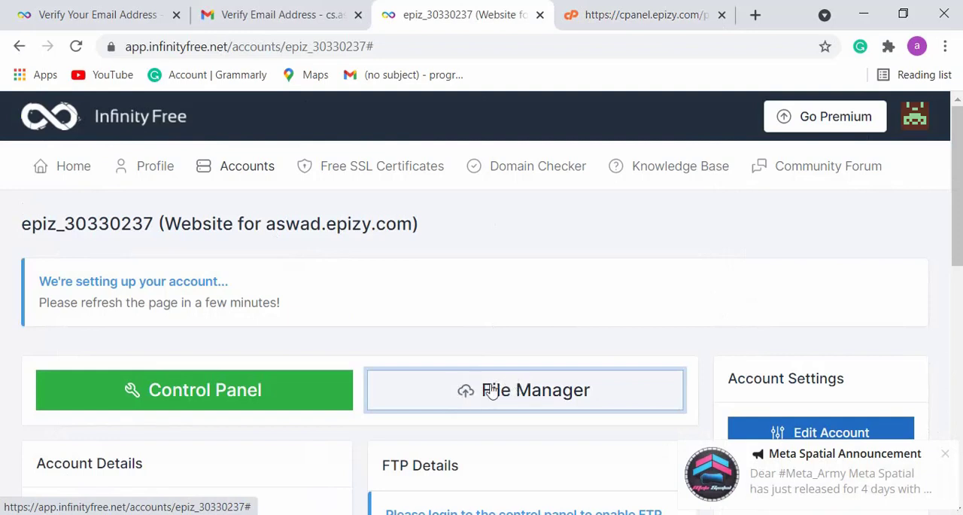
click(634, 8)
- Open the new hosting account's epizy.com subdomain in a new browser tab and look over the website's page
click(756, 14)
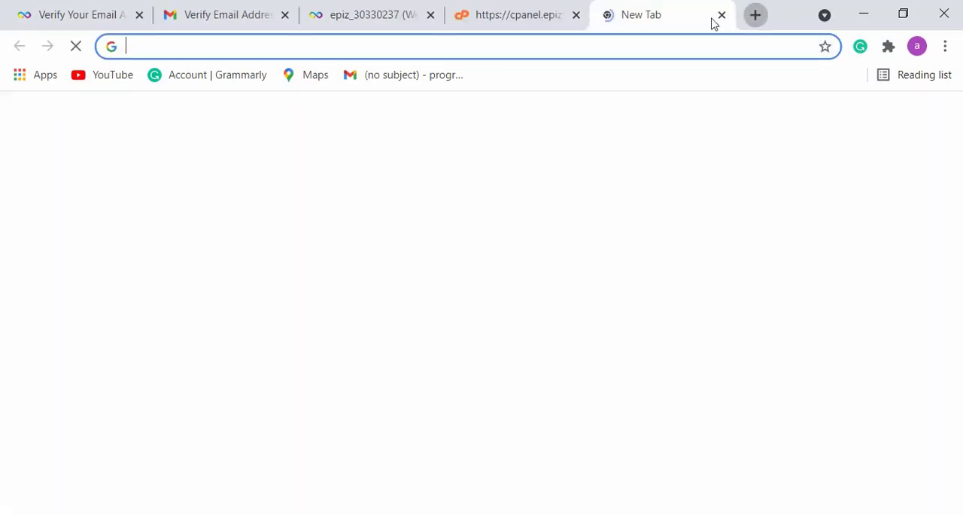
text(asw)
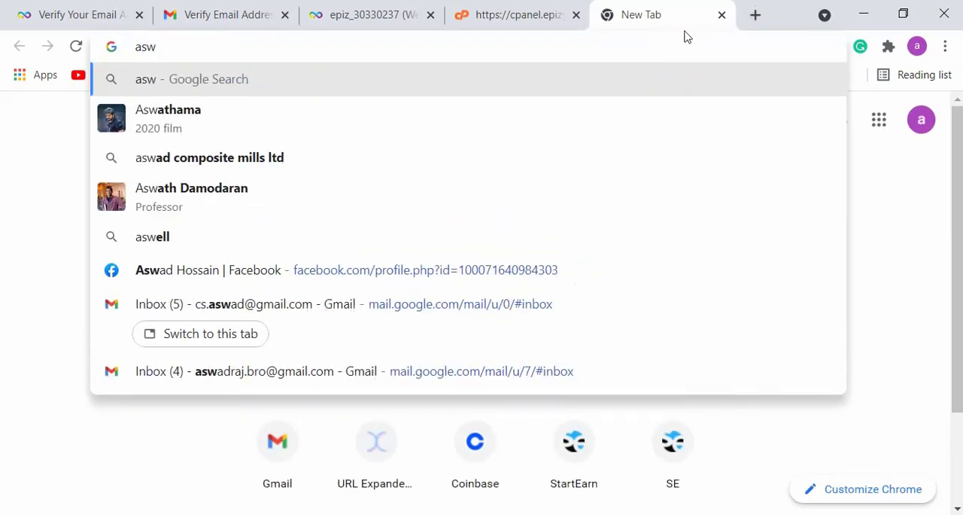
text(ad.e)
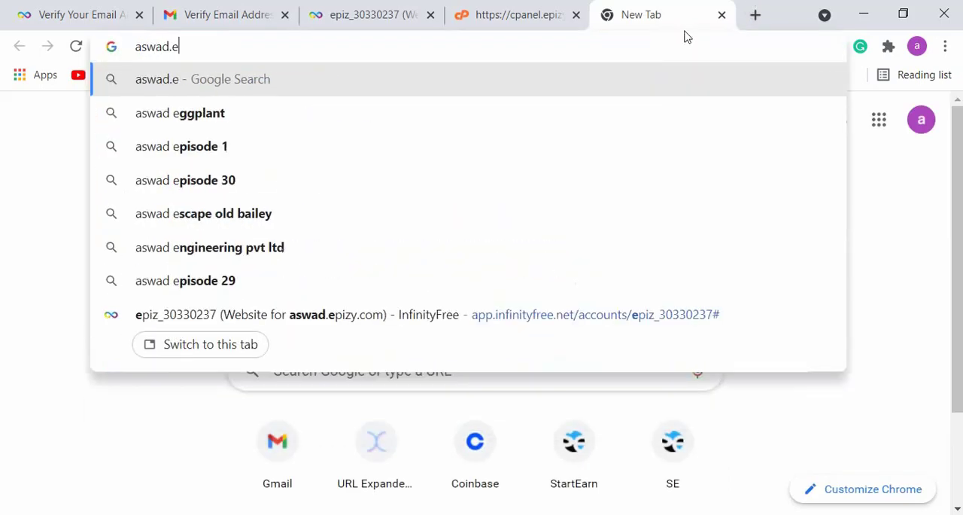
text(pizy.com)
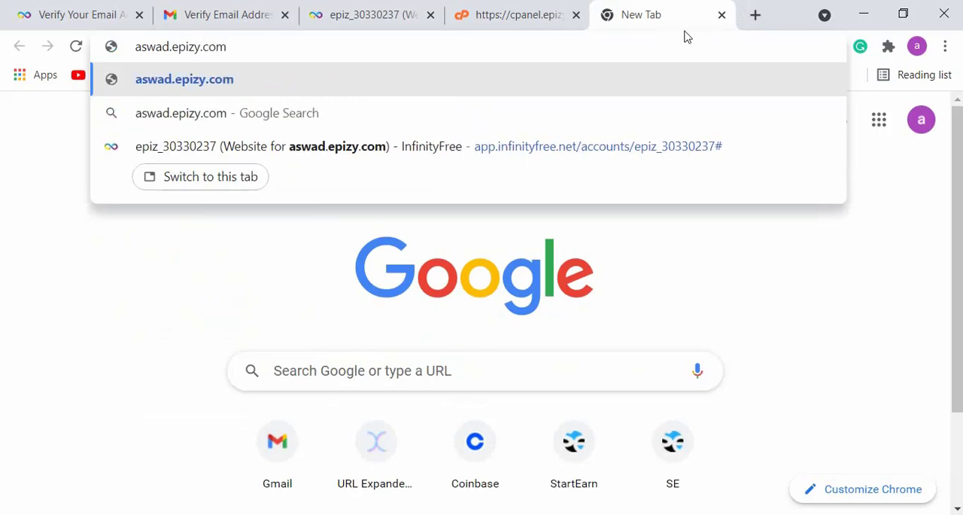
key(Return)
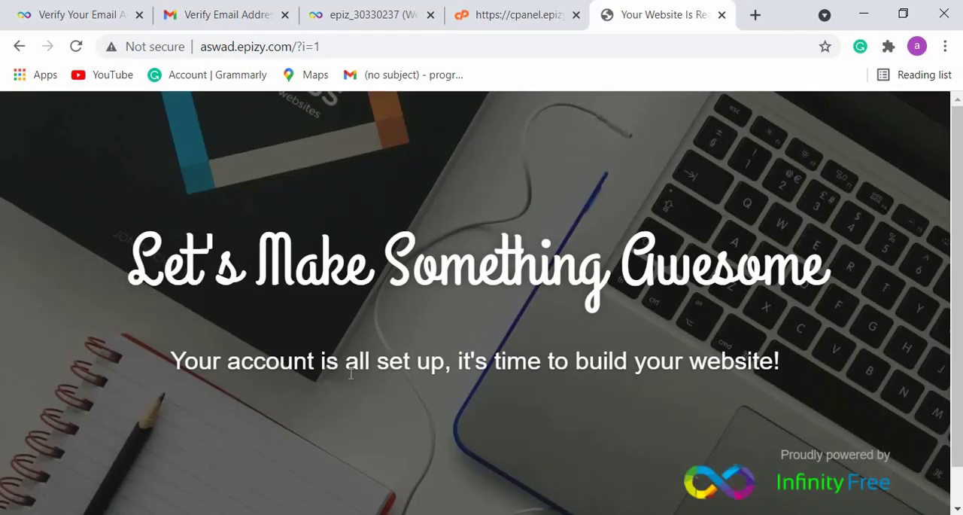
triple_click(507, 361)
click(694, 371)
- Return to the hosting account's client area page and refresh it
click(494, 9)
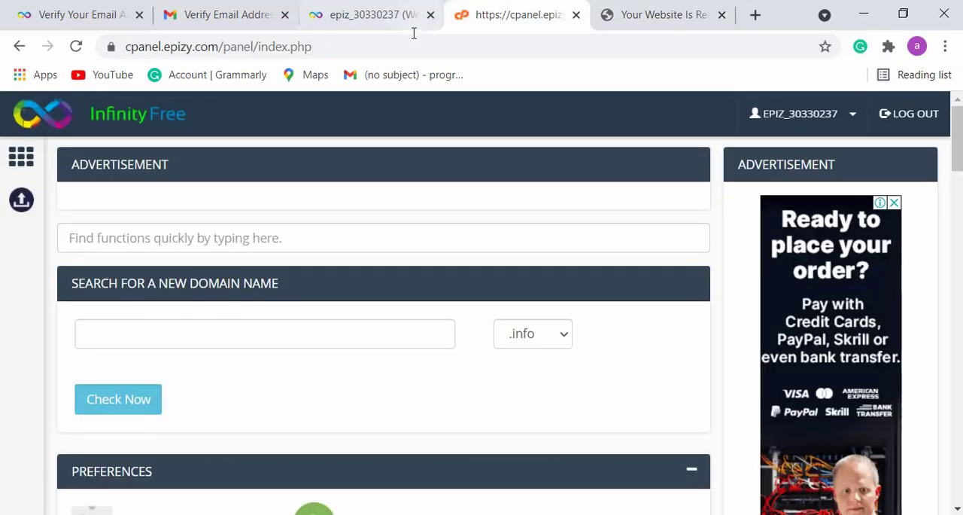
click(340, 23)
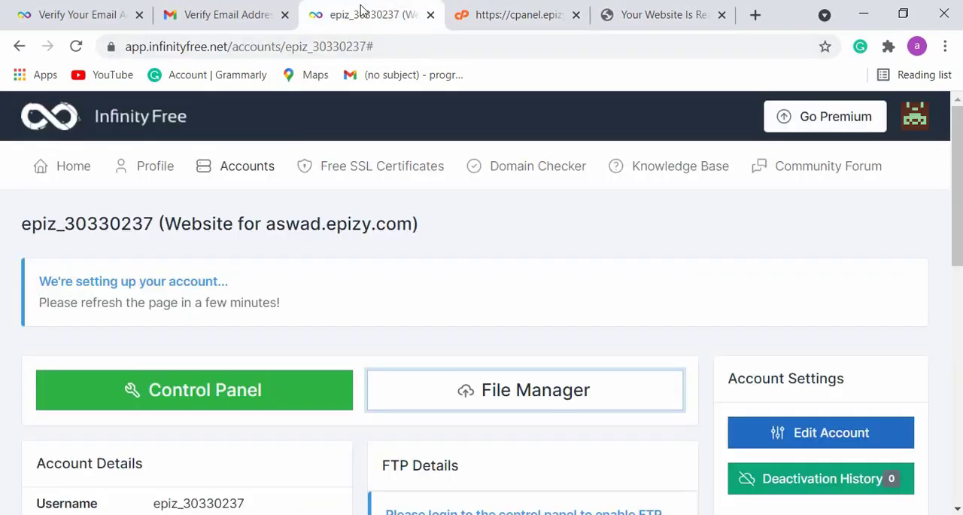
click(76, 46)
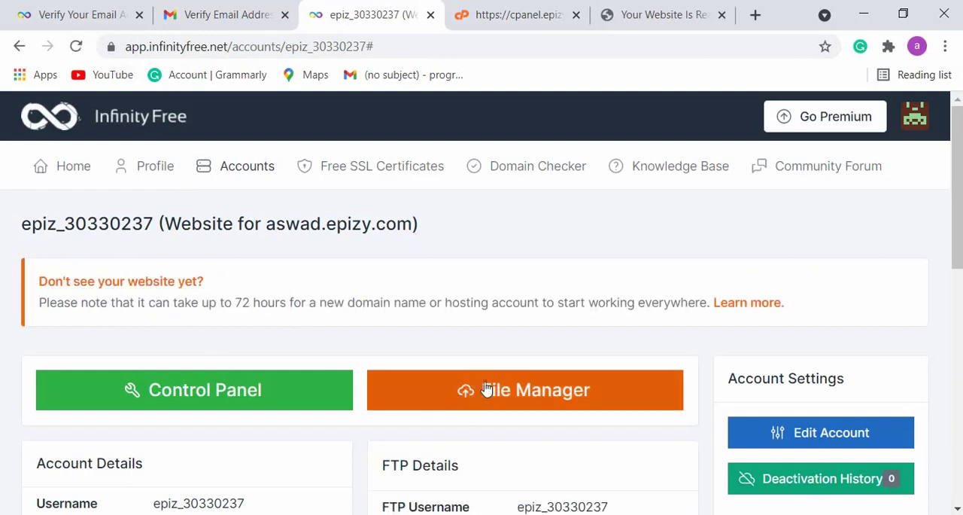
- Open the hosting account's file manager, view the contents of the htdocs folder, and go back to the root folder
click(449, 392)
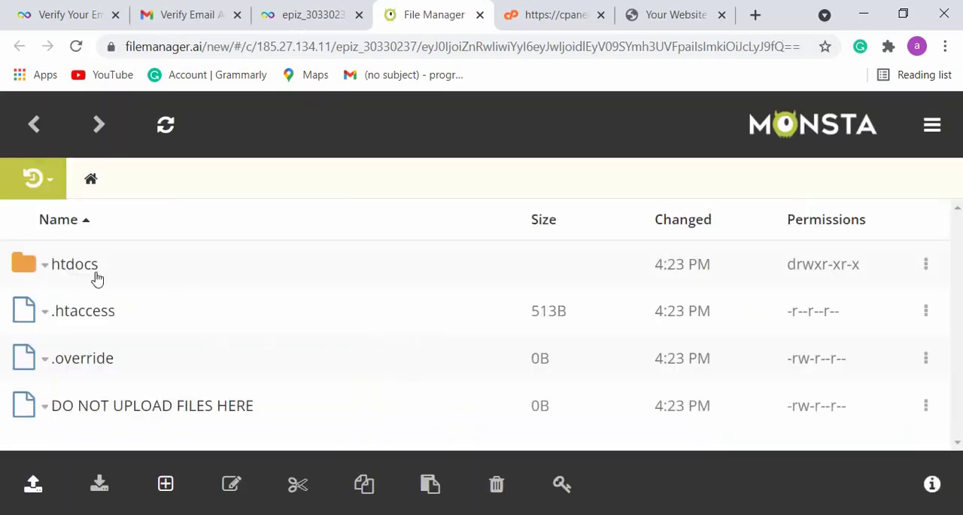
click(73, 265)
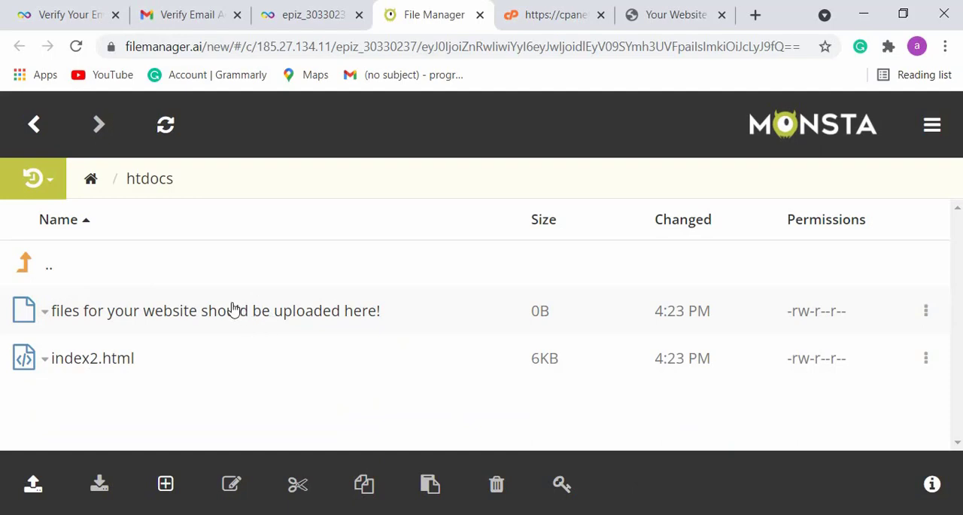
click(21, 122)
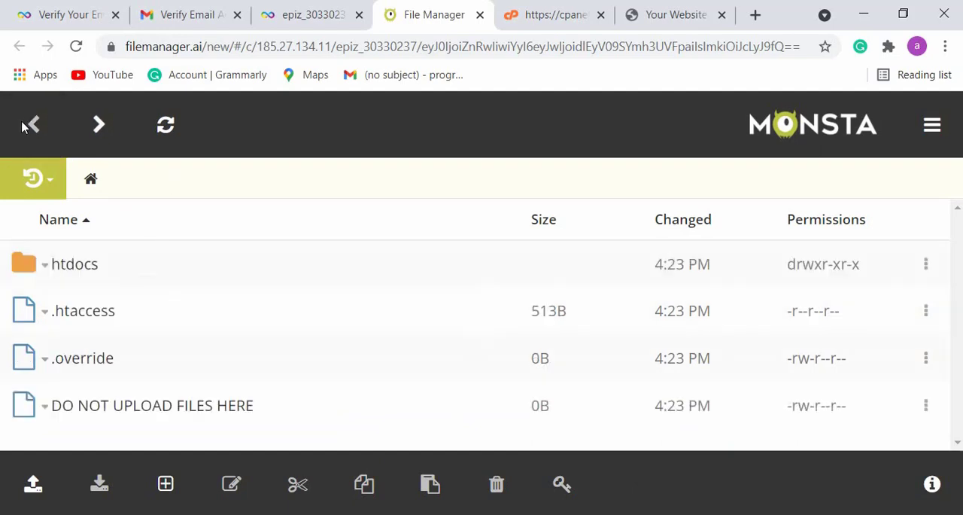
- Open the control panel again from the hosting account's client area page
click(347, 15)
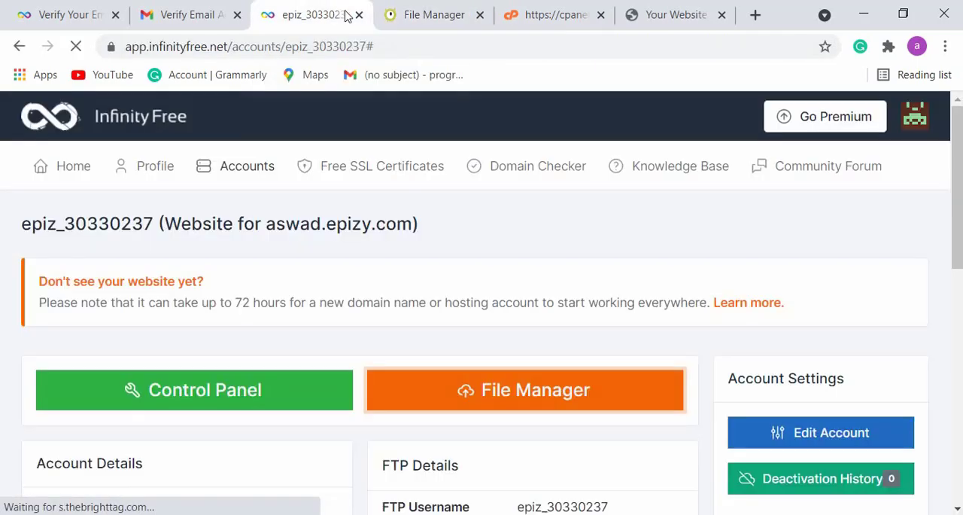
scroll(451, 248, down, 3)
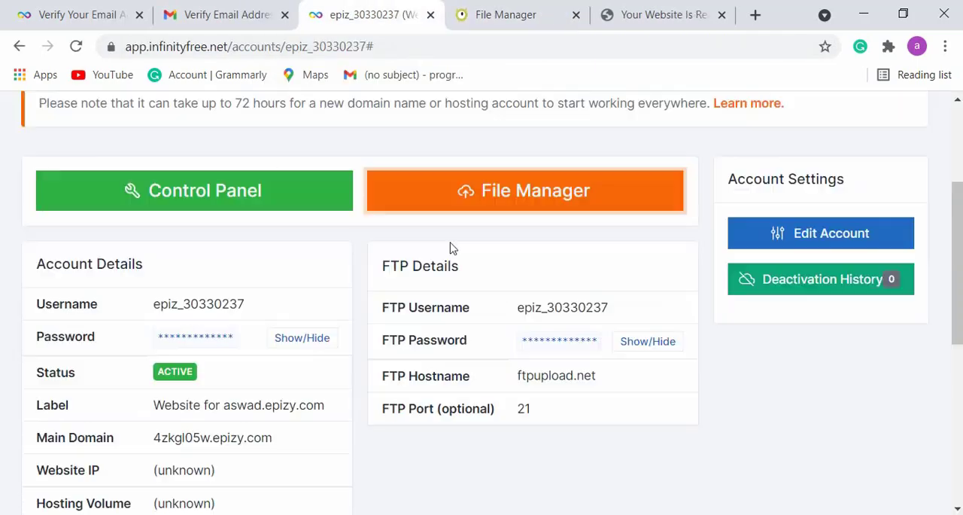
click(238, 197)
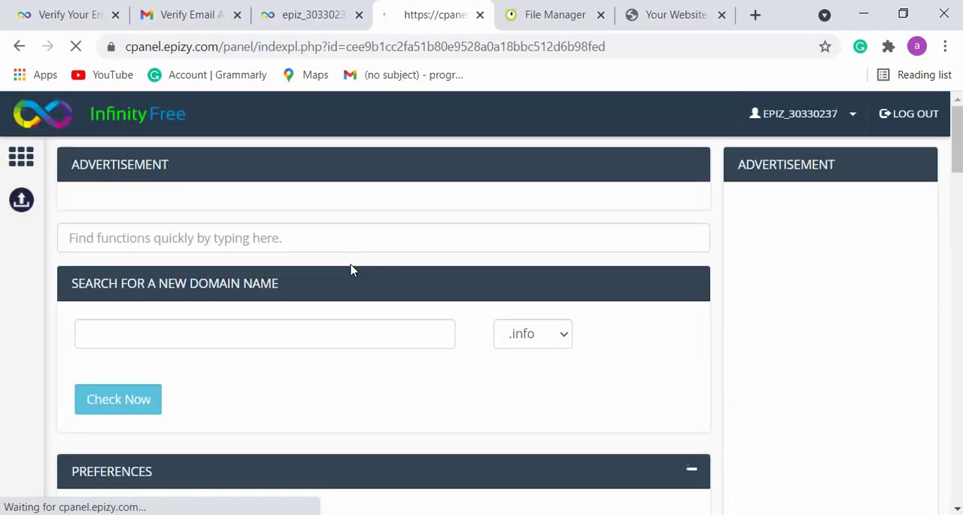
- Find the Softaculous Apps Installer among the control panel's software functions and open it
scroll(344, 263, down, 15)
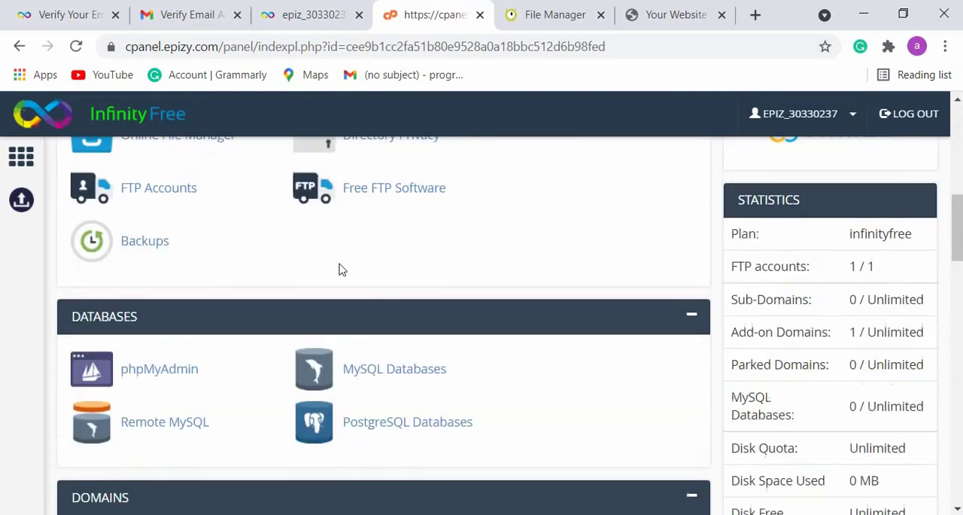
scroll(340, 265, down, 5)
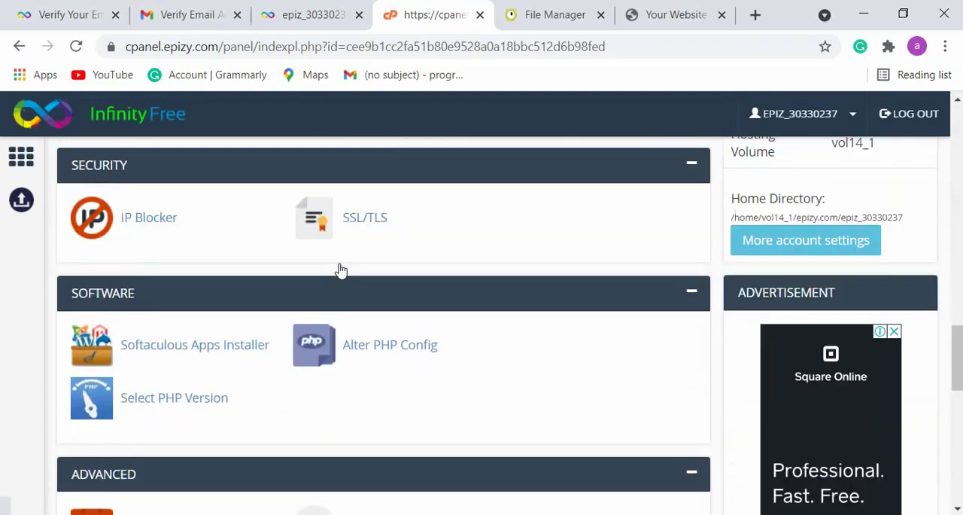
scroll(339, 268, up, 5)
scroll(338, 268, down, 7)
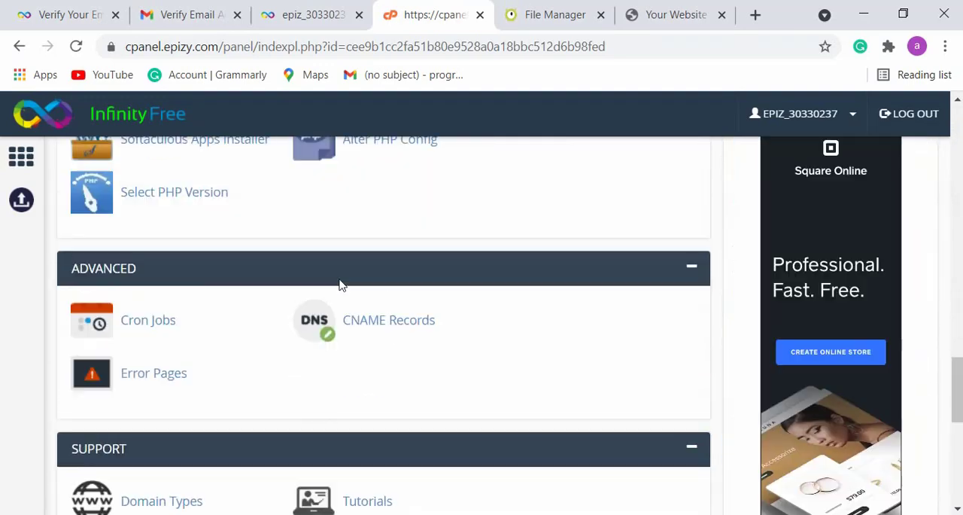
scroll(332, 289, up, 3)
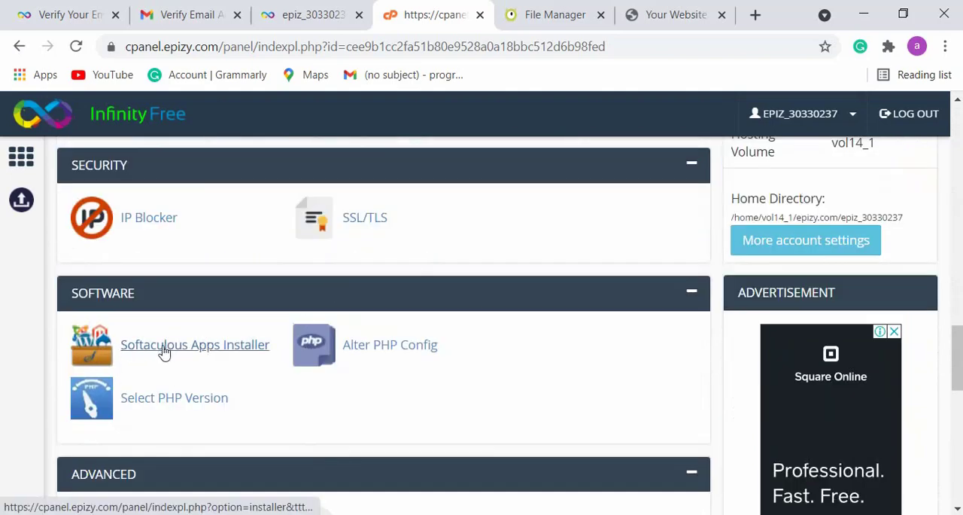
click(213, 352)
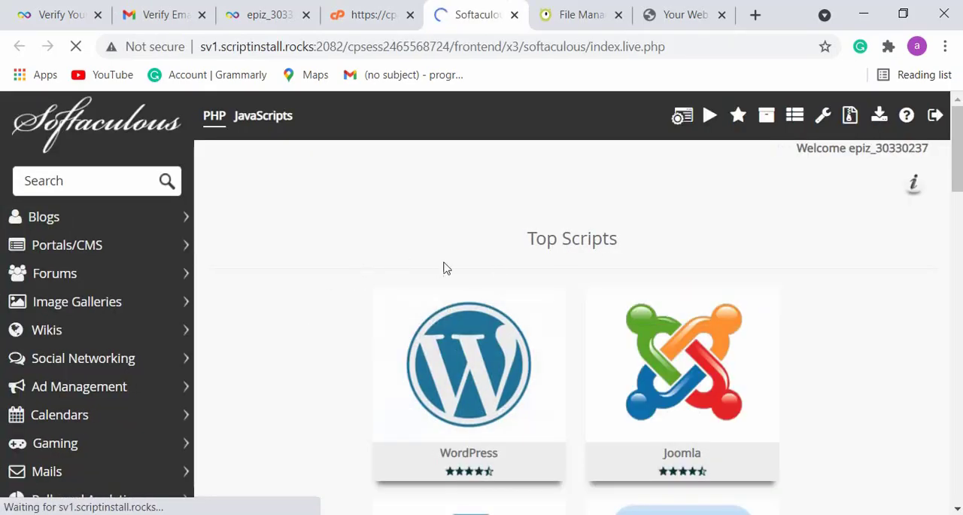
- Browse the top scripts offered by Softaculous and open the installation form for WordPress
mouse_move(472, 392)
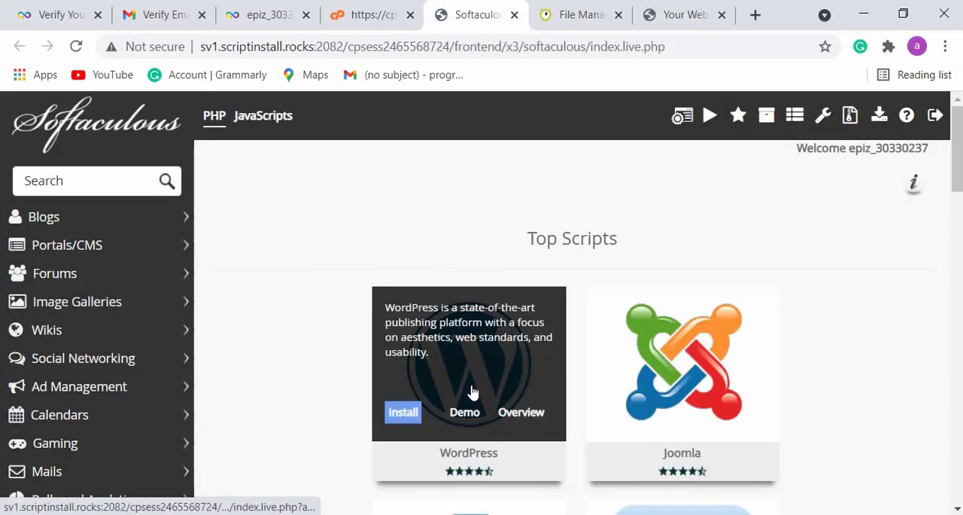
scroll(658, 390, down, 5)
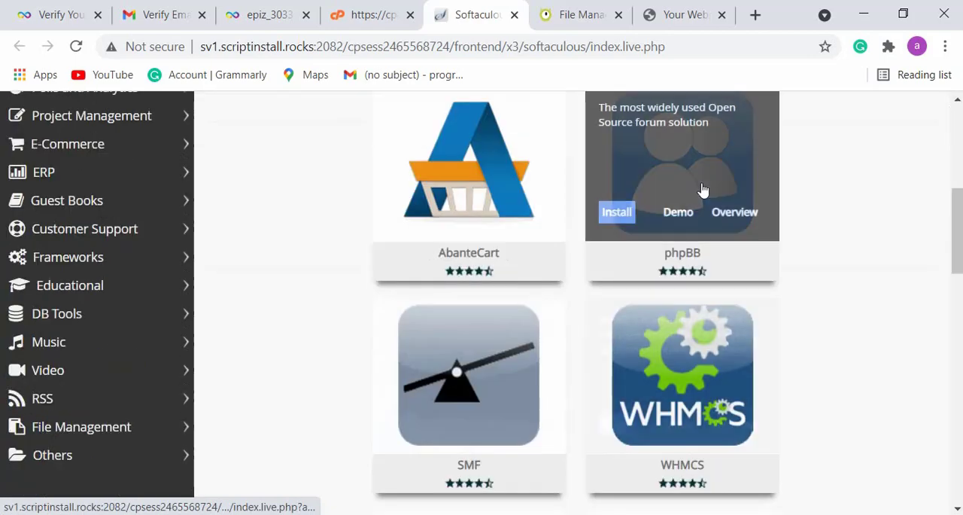
scroll(518, 243, down, 5)
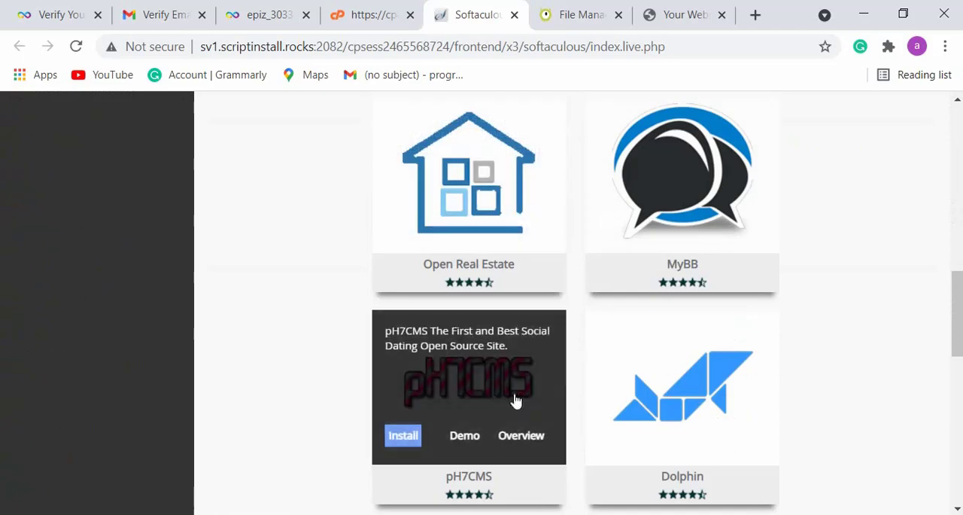
scroll(708, 434, down, 5)
scroll(708, 434, down, 3)
scroll(655, 391, down, 2)
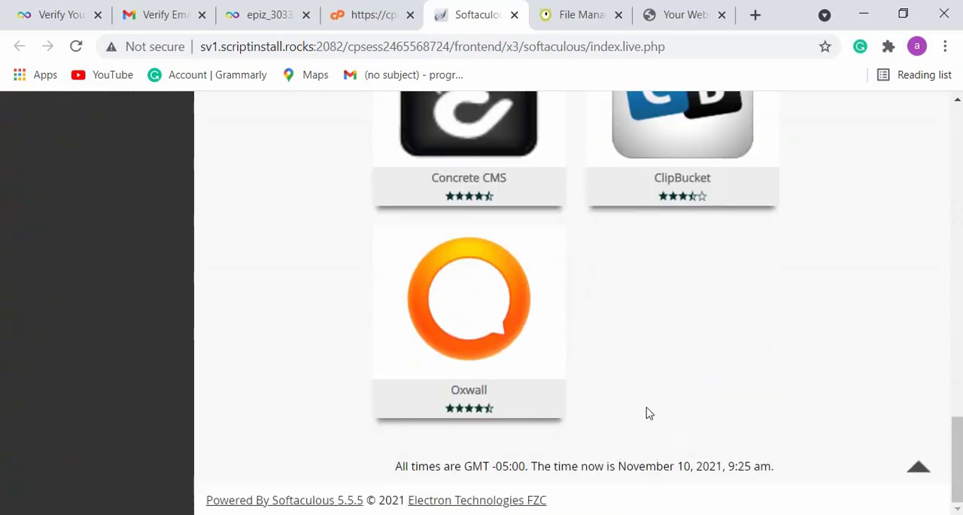
scroll(647, 413, up, 10)
scroll(648, 408, up, 5)
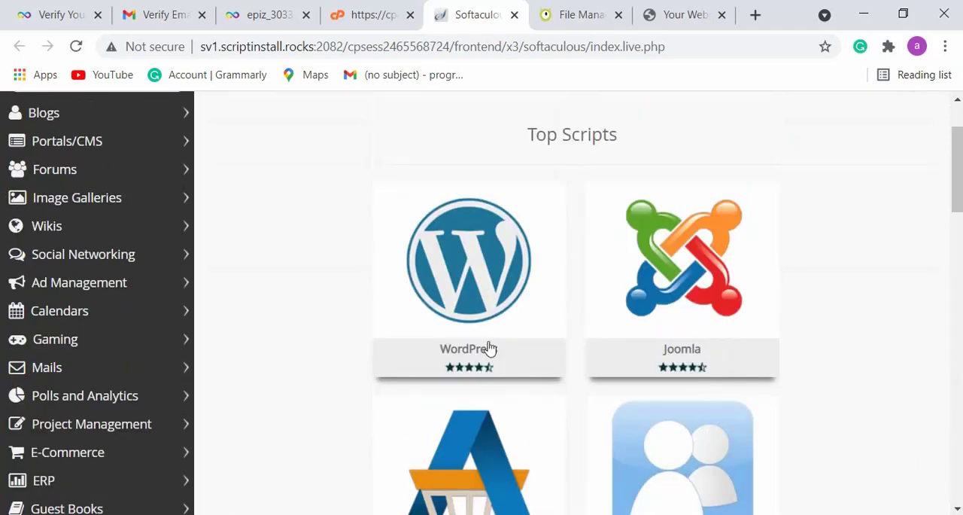
mouse_move(527, 272)
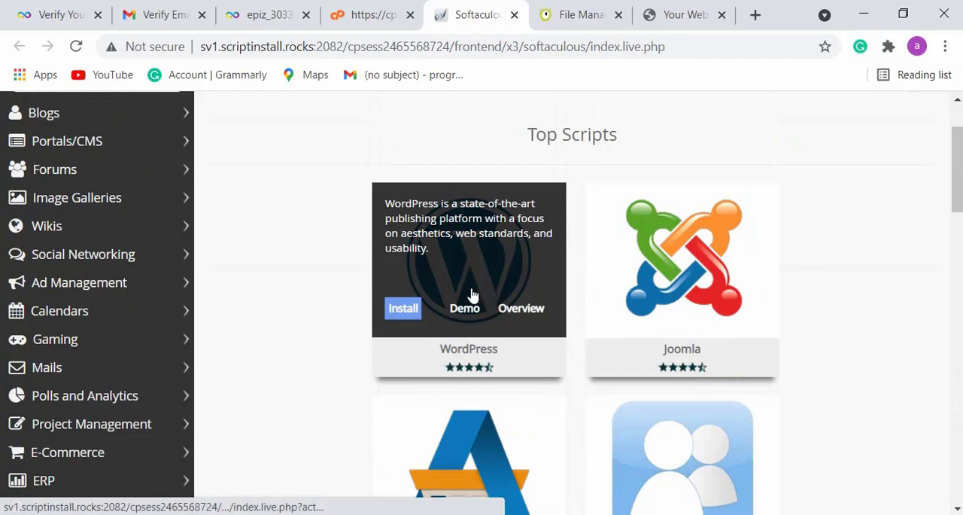
click(405, 309)
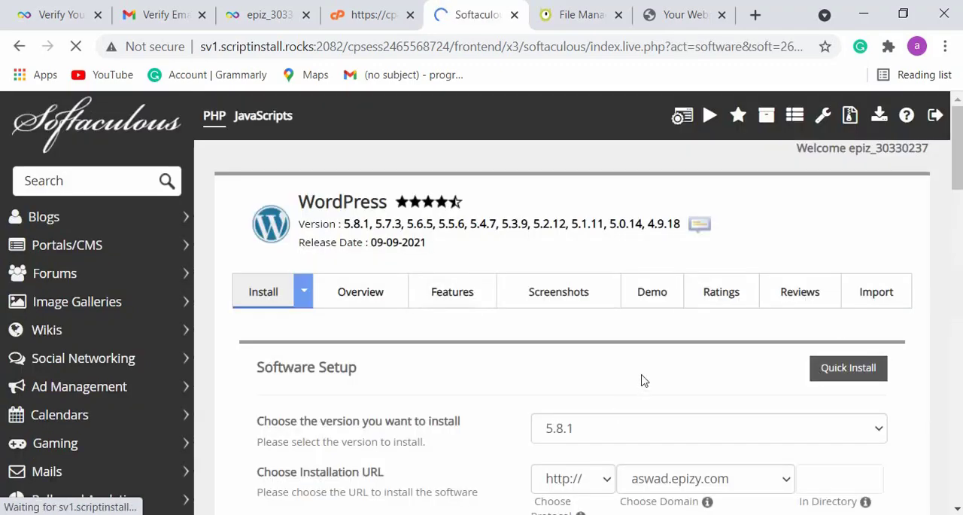
- Set the WordPress site name to the owner's name and the site description to "My personal blog"
scroll(644, 380, down, 3)
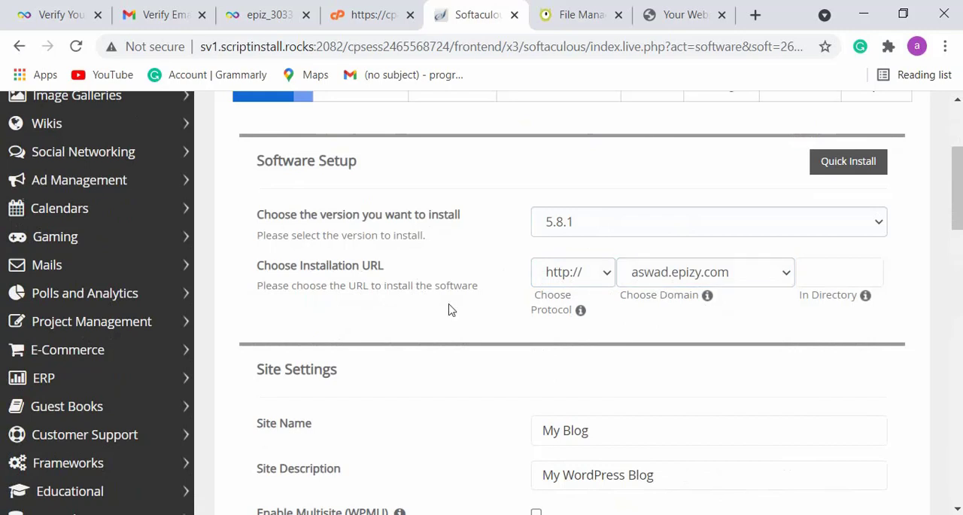
scroll(449, 309, down, 3)
drag(543, 224, 585, 229)
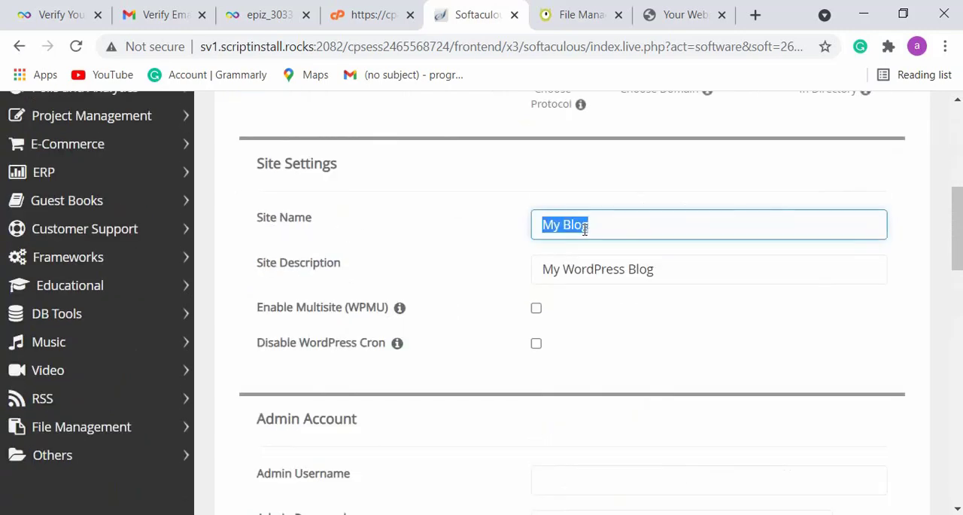
text(Aswad)
key(Tab)
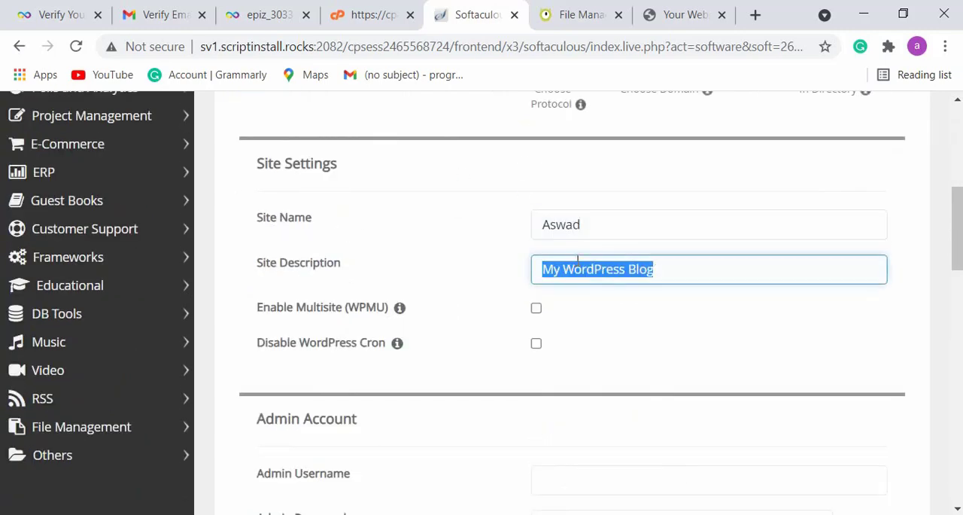
text(My personal blog)
- Enter the admin username and hide and replace the admin password for the WordPress admin account
scroll(354, 298, down, 3)
click(615, 274)
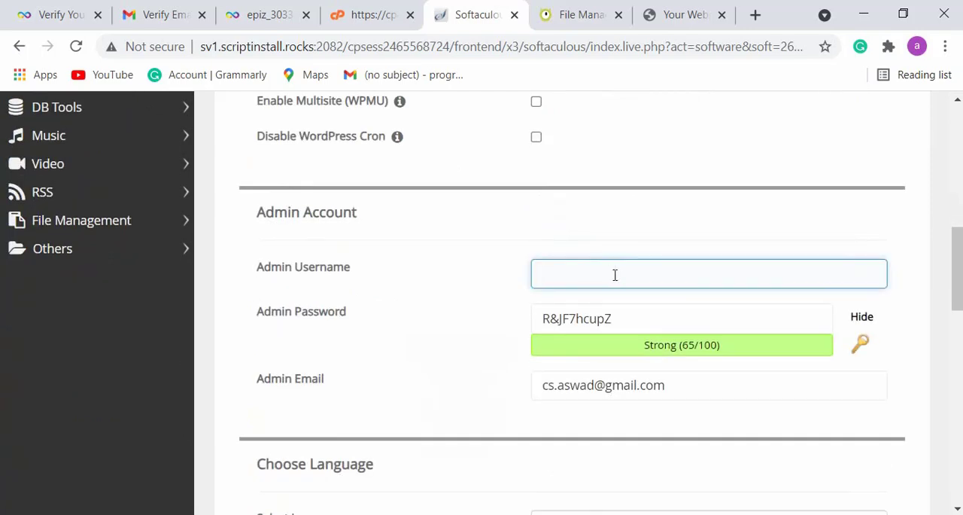
key(Tab)
text(As)
click(863, 318)
click(604, 318)
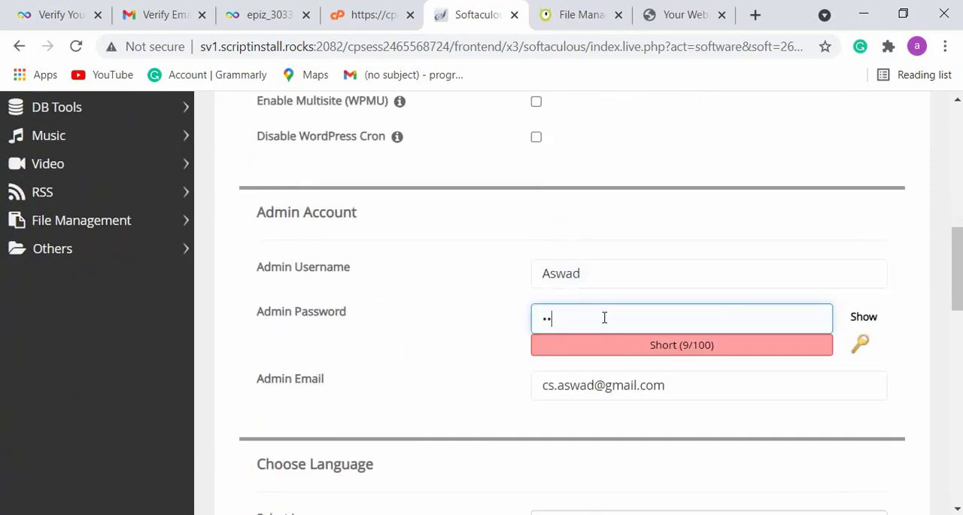
text(wad•••••)
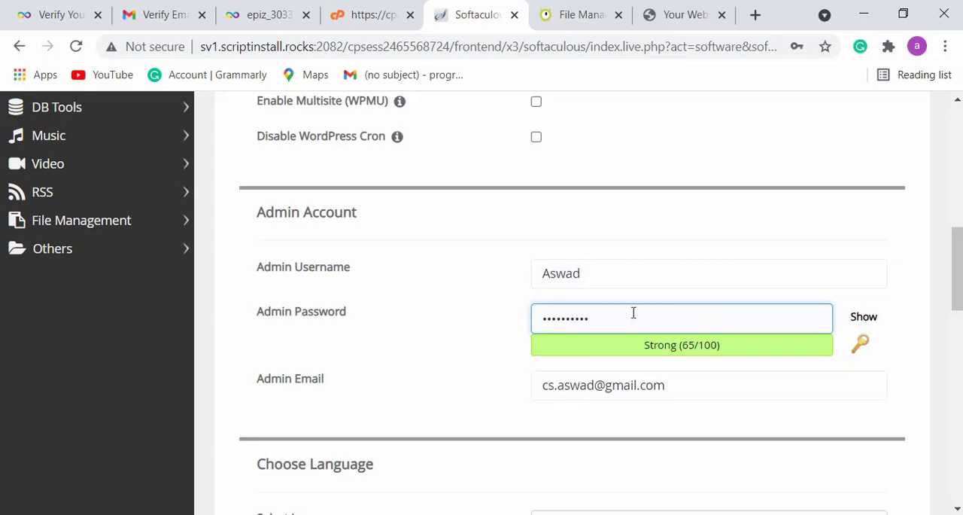
- Look over the remaining installation options and themes, and start the WordPress installation without selecting a theme
scroll(634, 312, down, 5)
scroll(444, 272, down, 3)
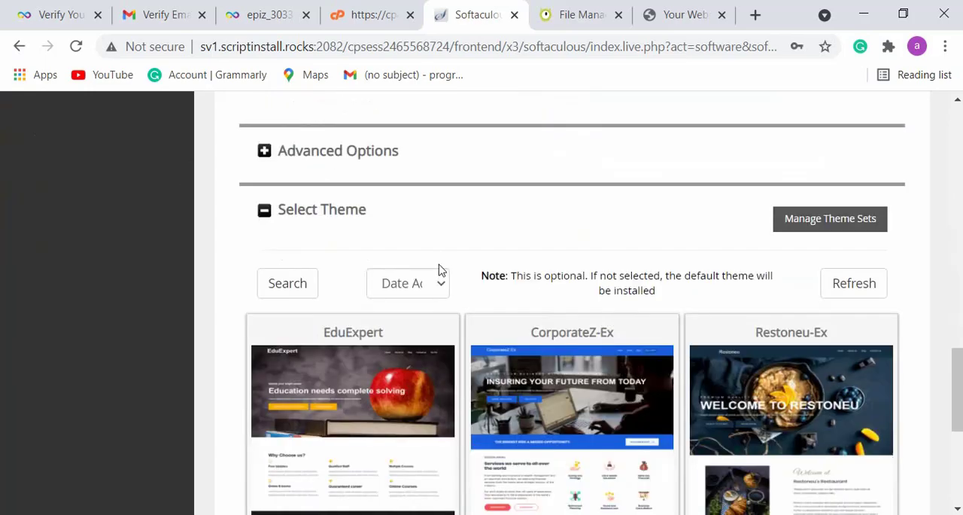
scroll(530, 252, up, 5)
scroll(529, 254, down, 8)
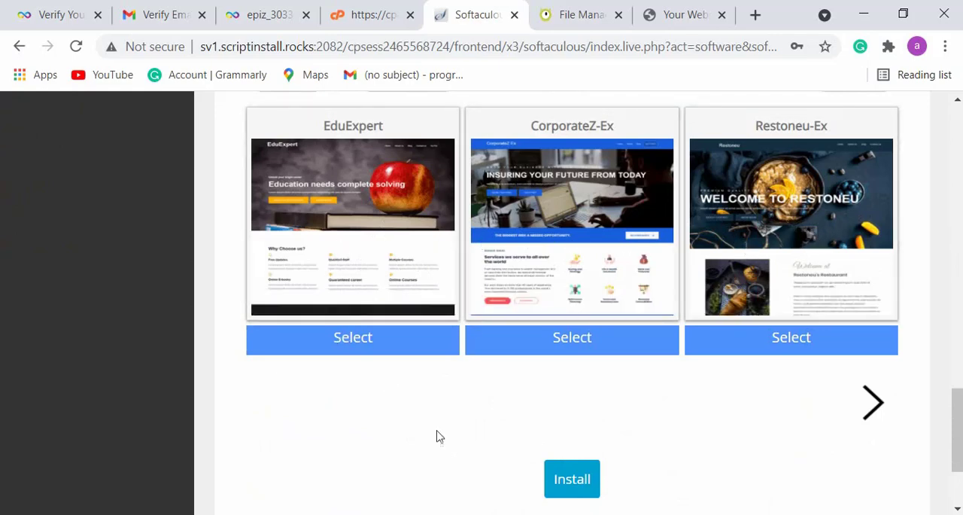
click(580, 483)
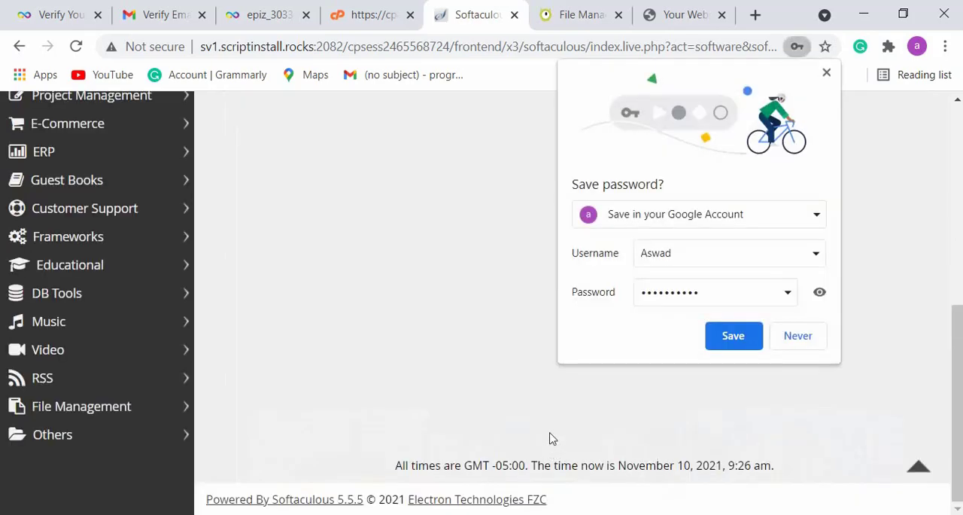
- Save the WordPress admin login in the browser and open the newly installed website in a separate tab
click(735, 335)
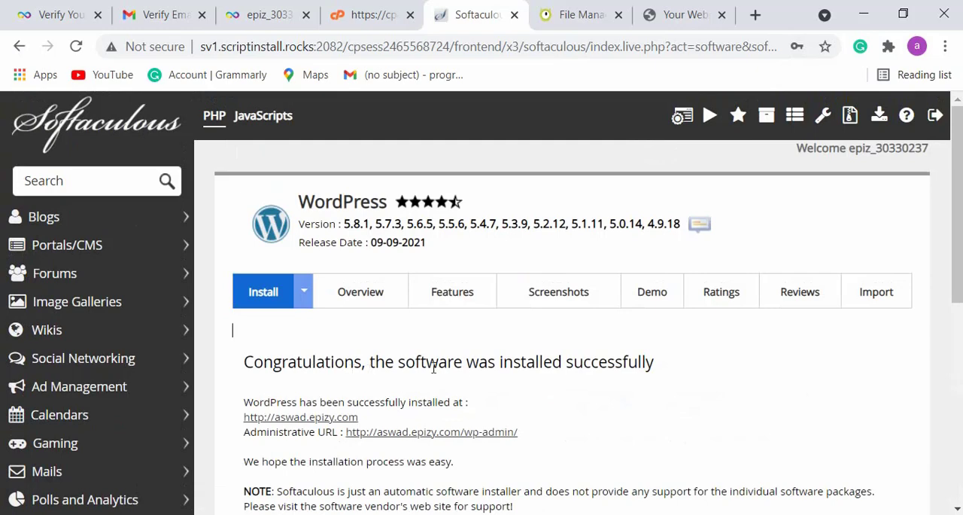
scroll(397, 396, down, 3)
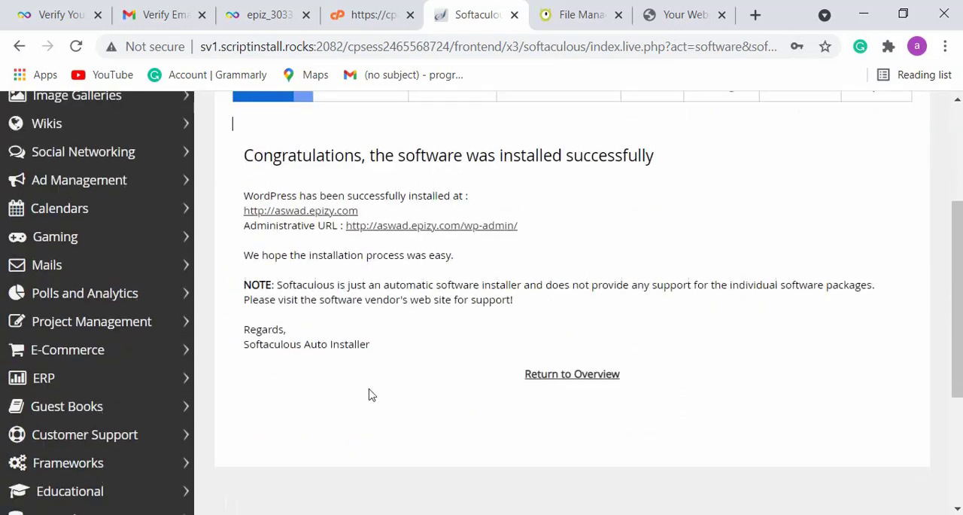
right_click(318, 218)
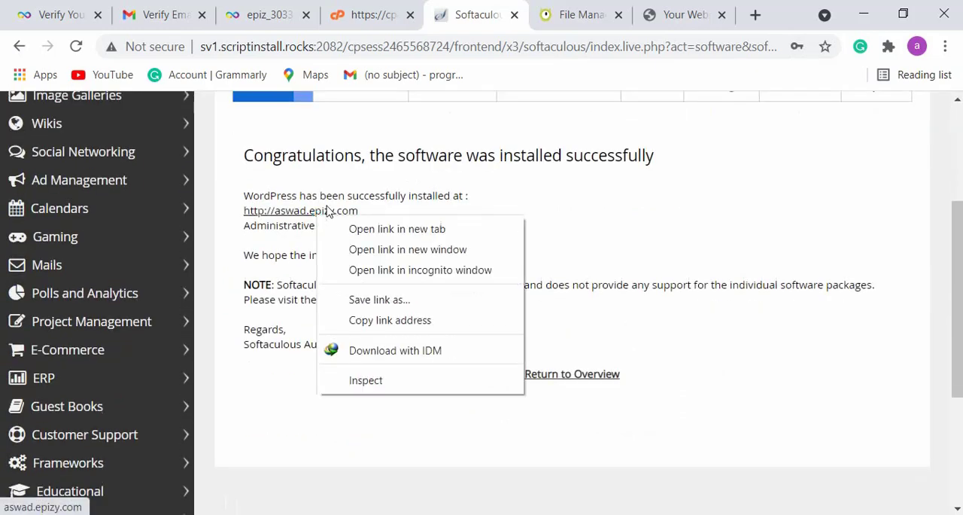
click(362, 230)
click(493, 19)
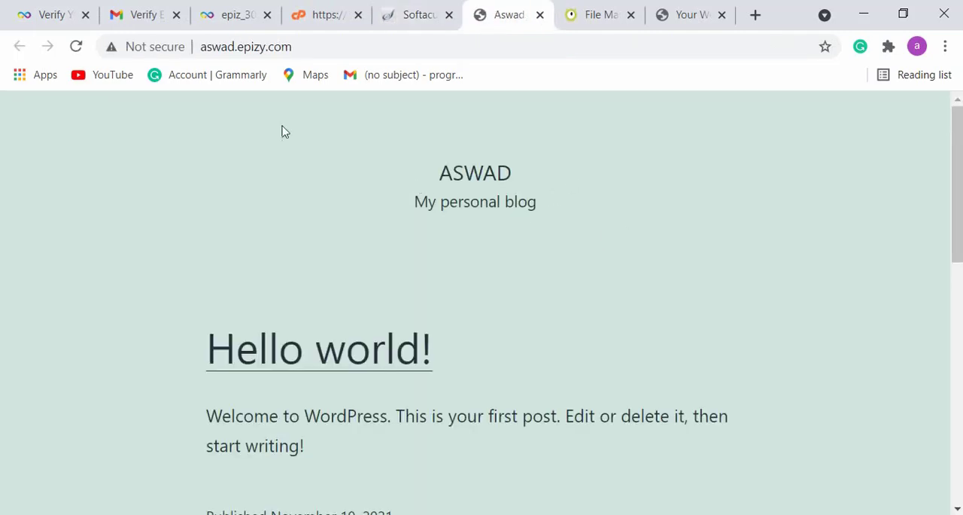
- Look over the new WordPress site's home page, from its title and tagline down to the footer
double_click(499, 174)
double_click(484, 203)
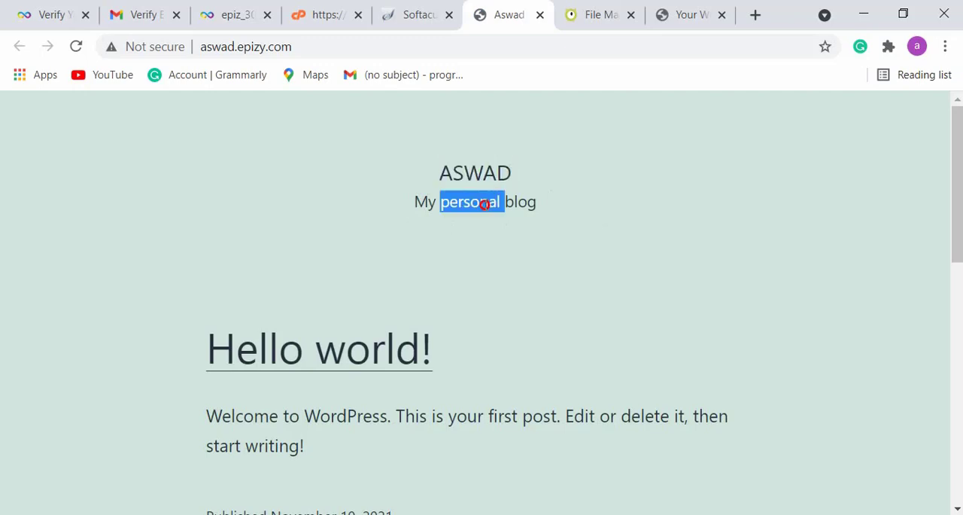
triple_click(487, 201)
click(595, 226)
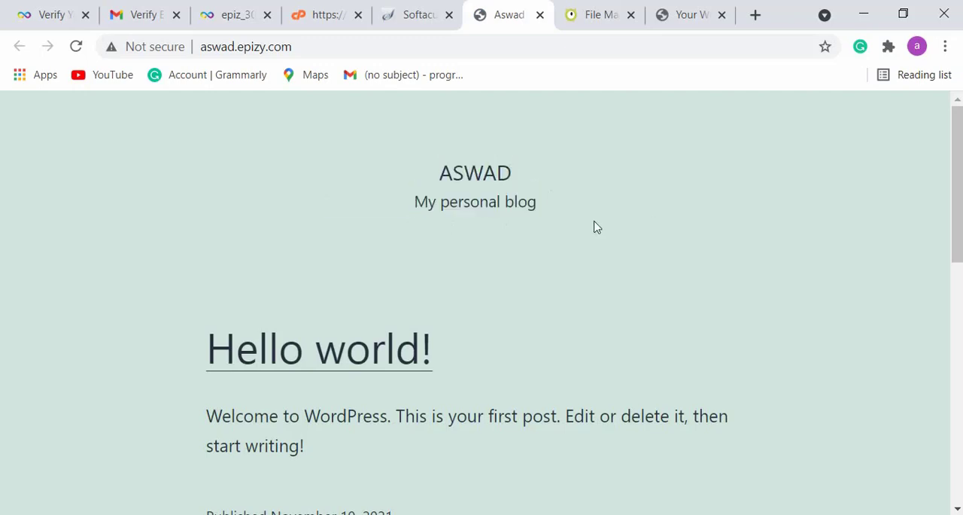
scroll(359, 250, down, 3)
scroll(369, 250, down, 5)
scroll(448, 245, up, 3)
scroll(457, 241, down, 3)
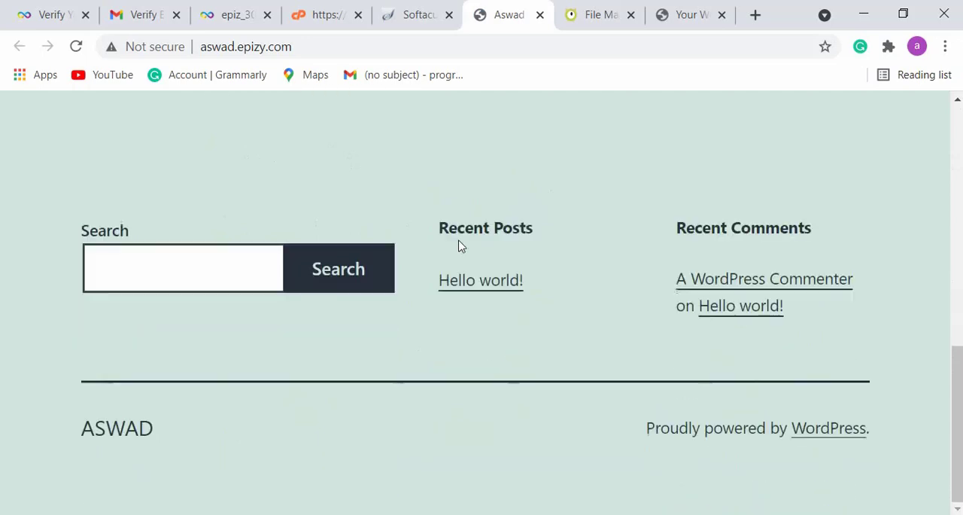
scroll(465, 240, up, 9)
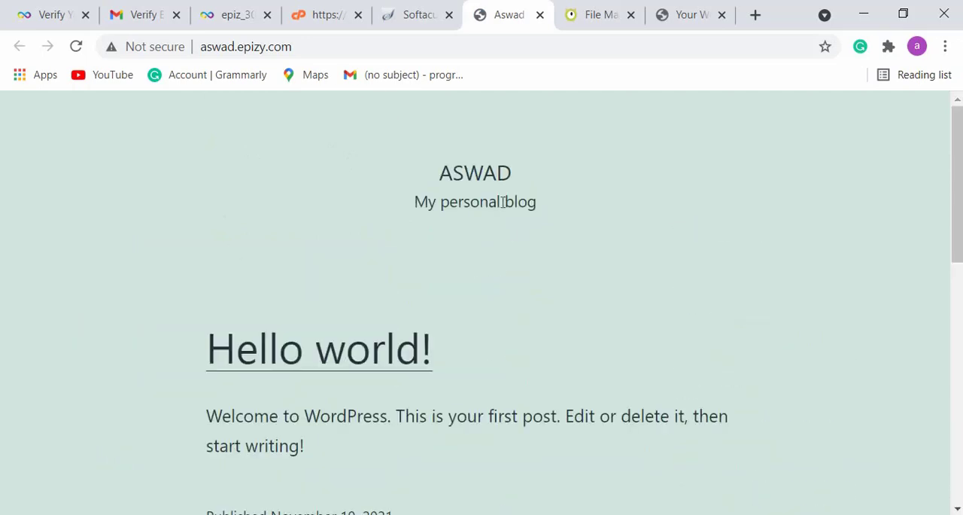
- Return to the Softaculous installation summary, open the site's WordPress admin dashboard, and go to its installed themes
click(418, 16)
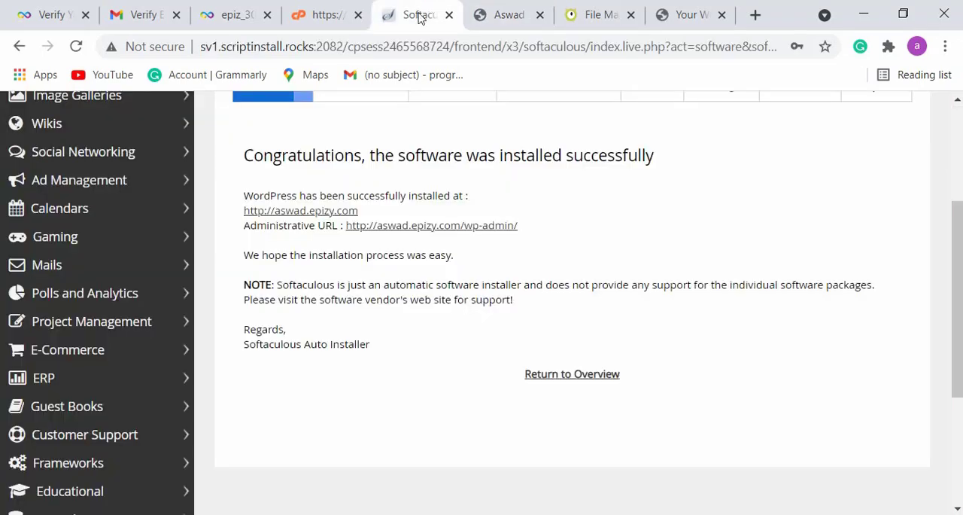
click(439, 229)
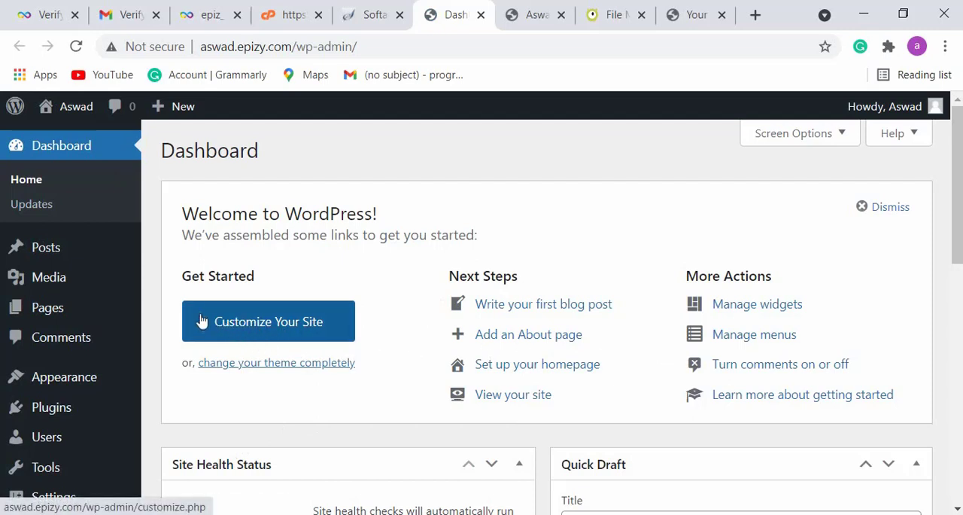
scroll(70, 384, down, 5)
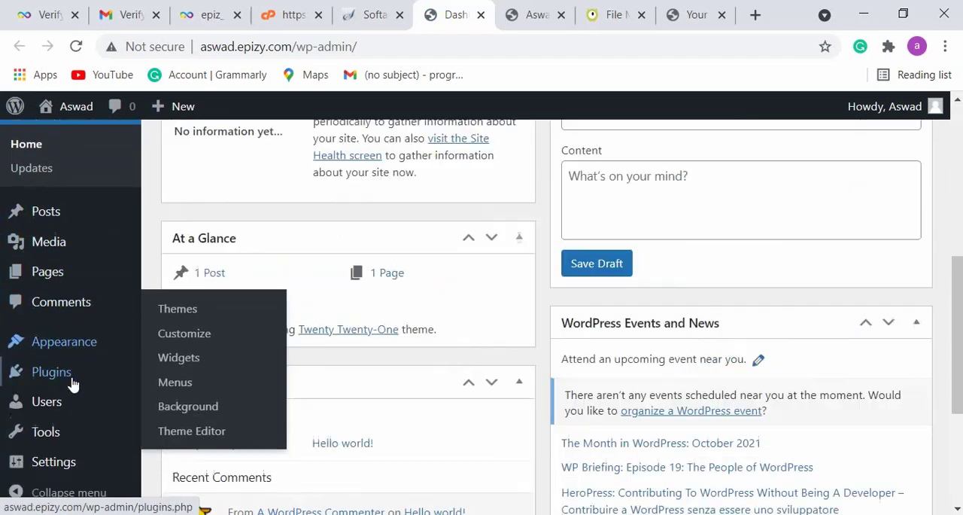
mouse_move(66, 344)
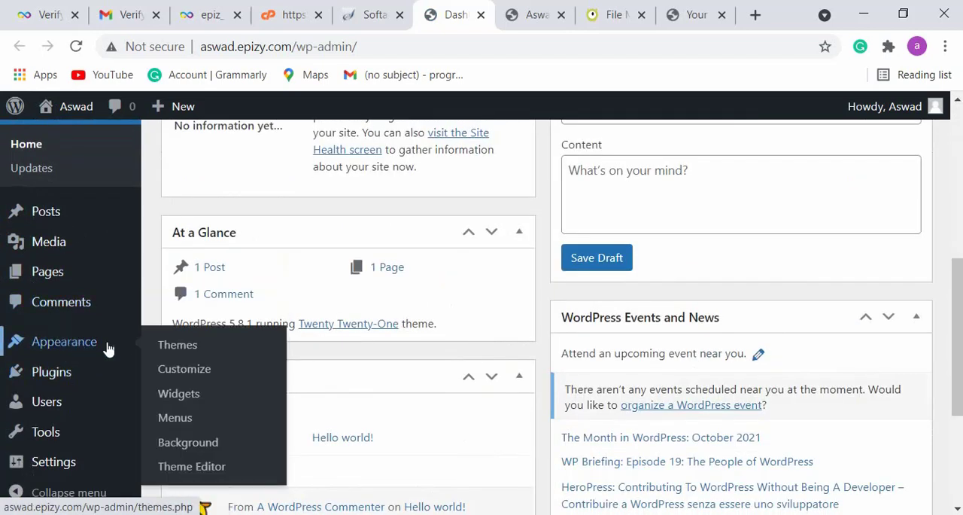
click(177, 344)
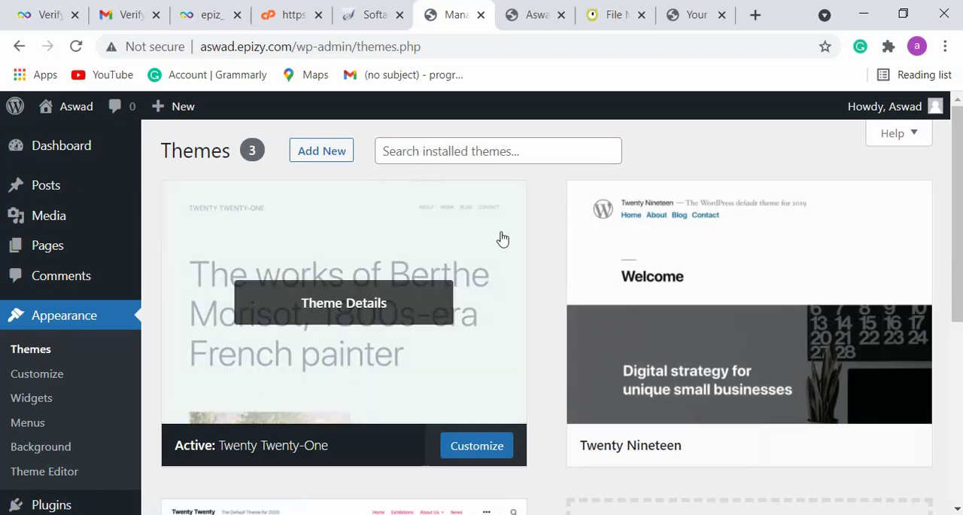
- Look through the installed themes and open the page for adding a new theme
scroll(690, 299, down, 5)
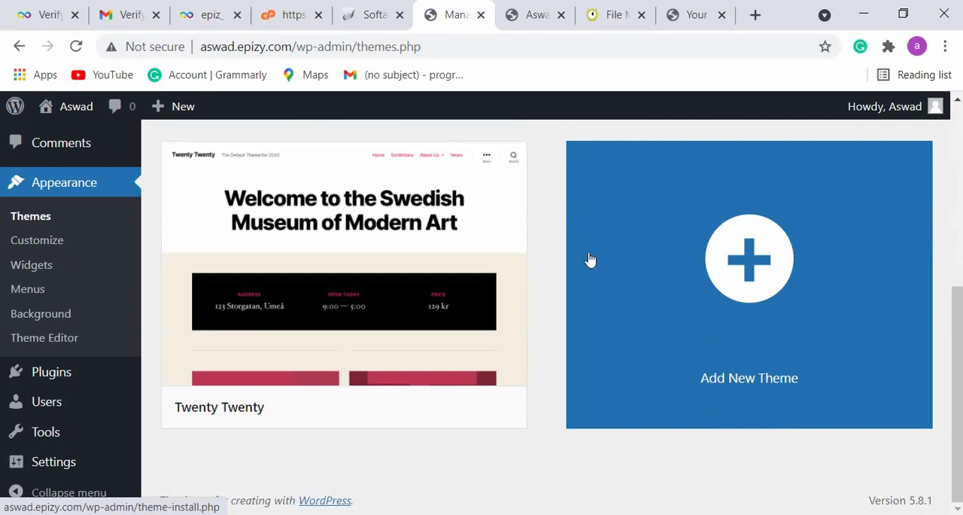
scroll(592, 261, up, 2)
key(ctrl+minus)
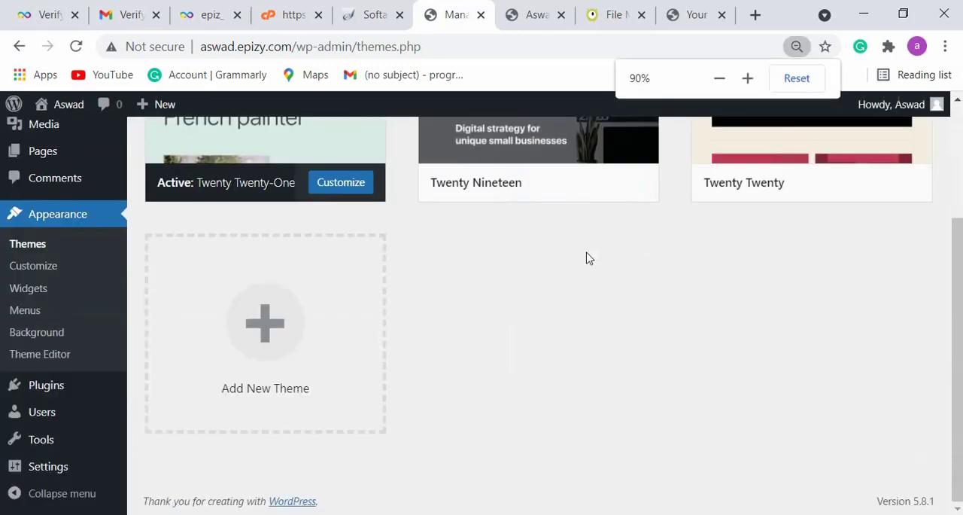
scroll(587, 261, up, 2)
scroll(578, 301, down, 2)
click(264, 320)
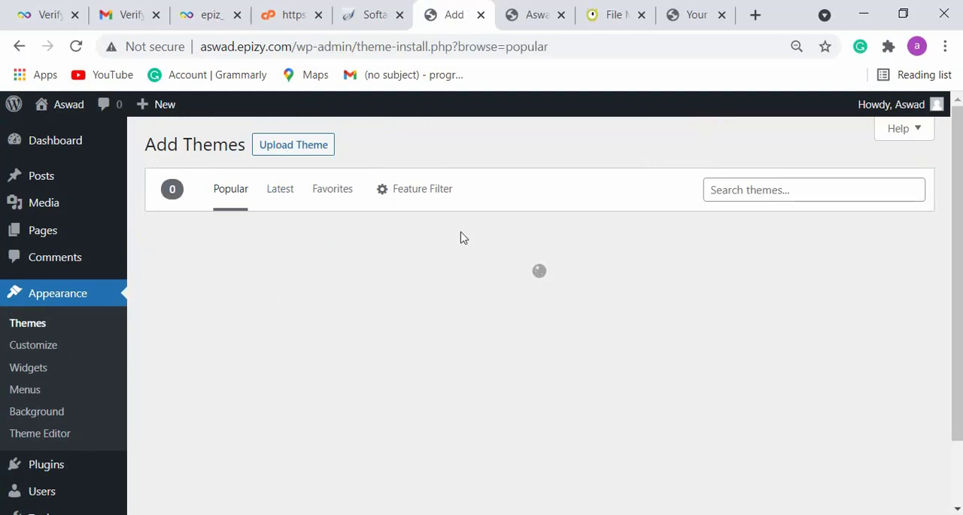
- Search the WordPress theme directory for "Deep"
click(750, 191)
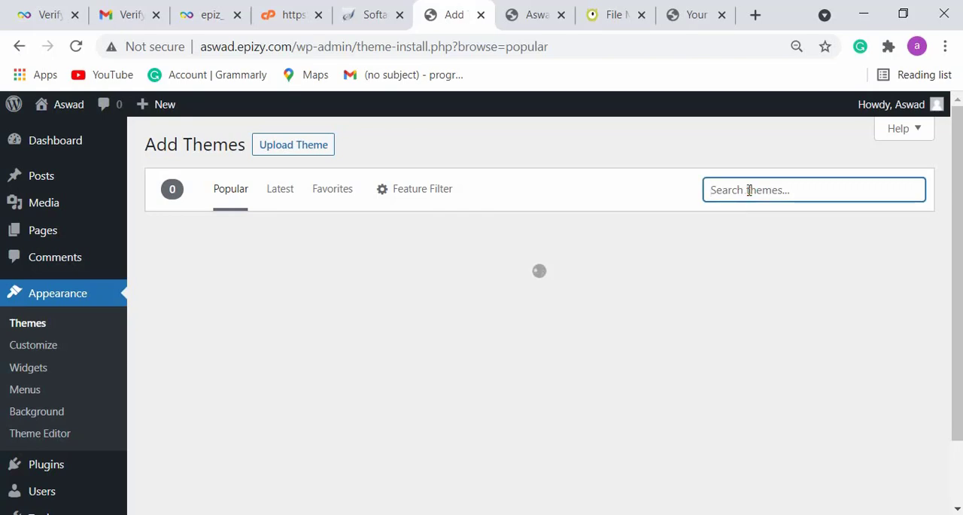
text(d)
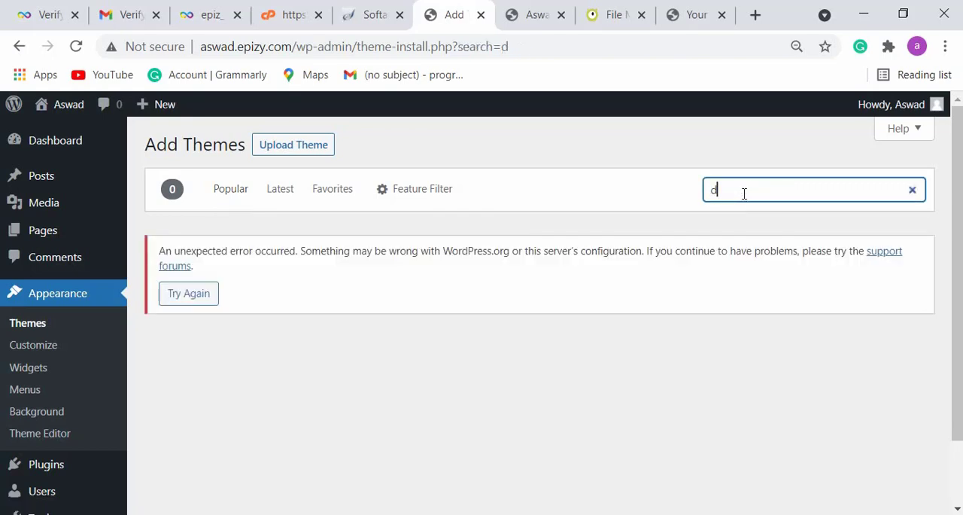
key(BackSpace)
text(Deep)
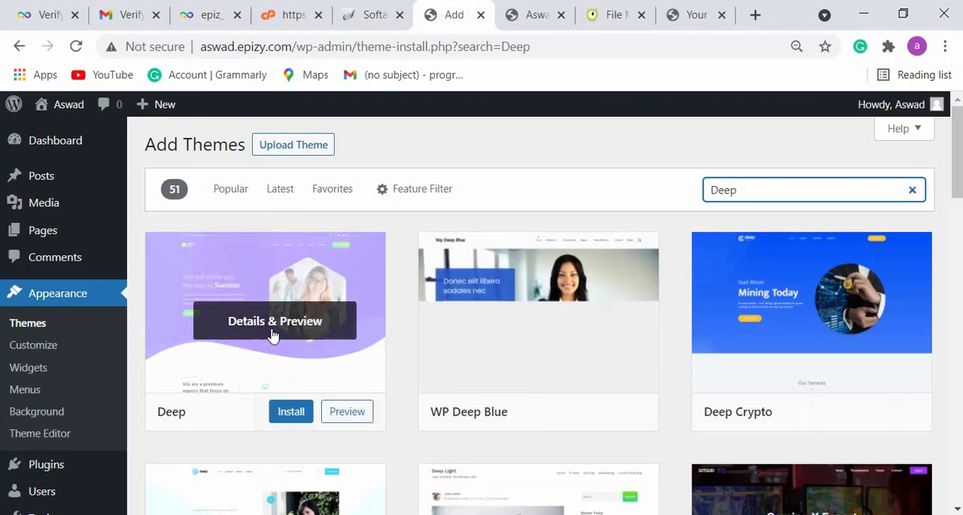
- Look through the matching themes, then install and activate the Deep theme
scroll(224, 332, down, 3)
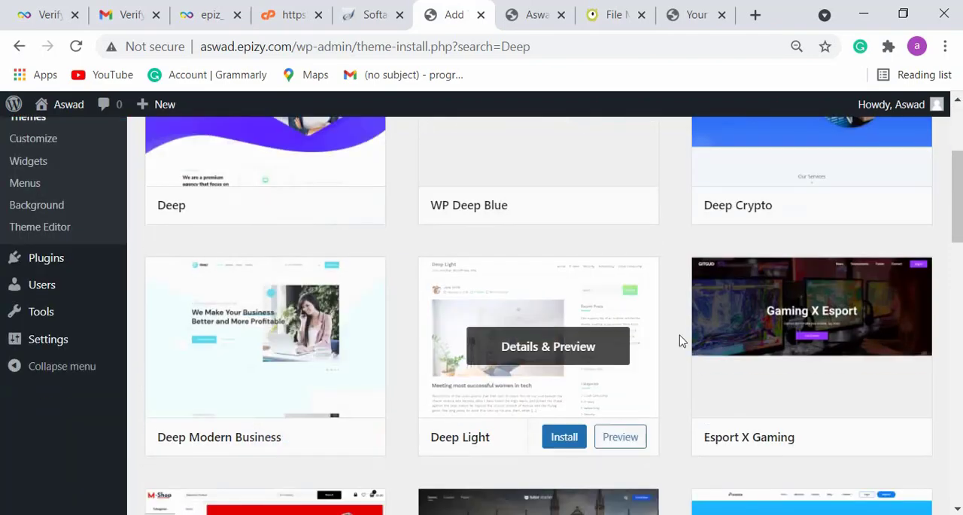
scroll(415, 335, down, 5)
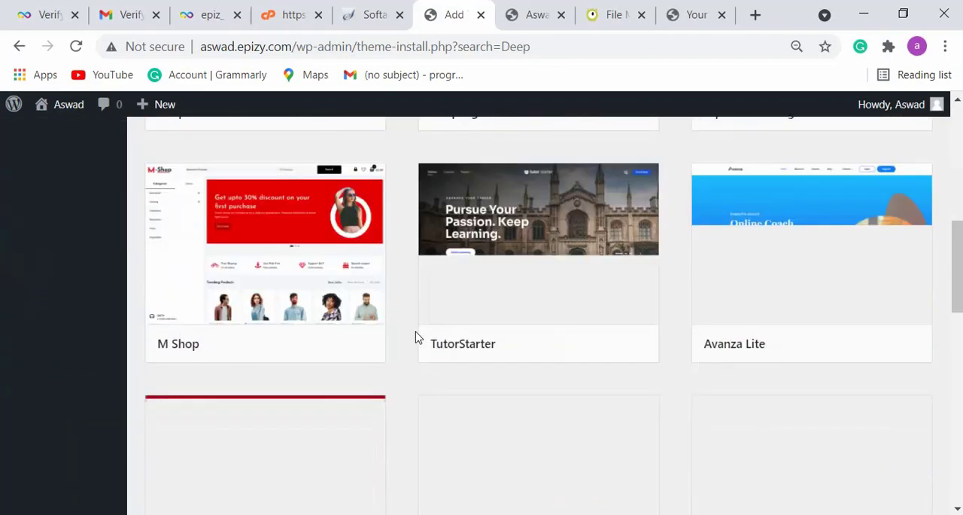
scroll(414, 335, up, 8)
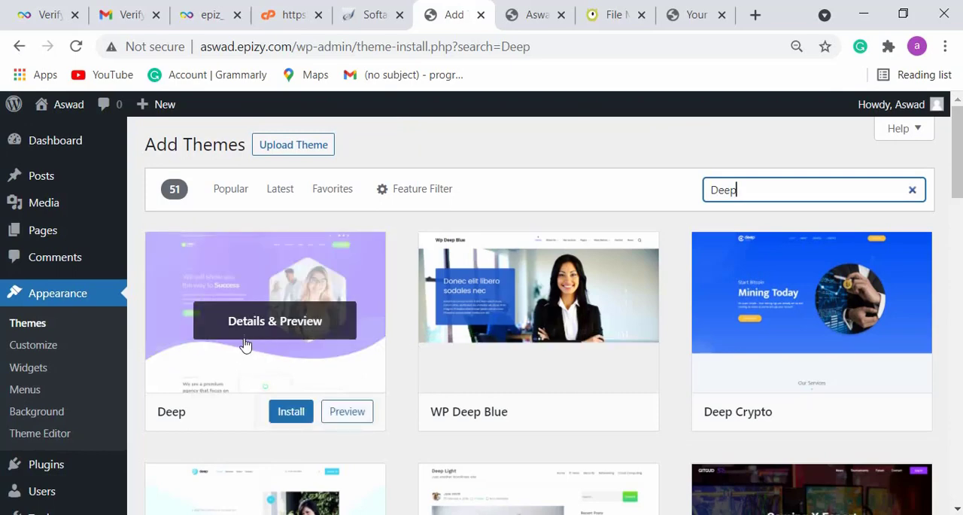
click(291, 415)
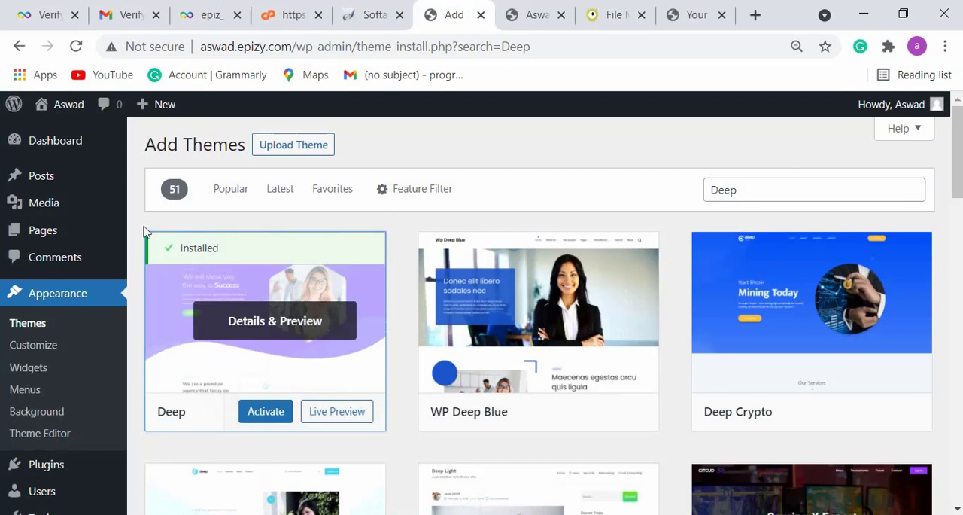
click(268, 423)
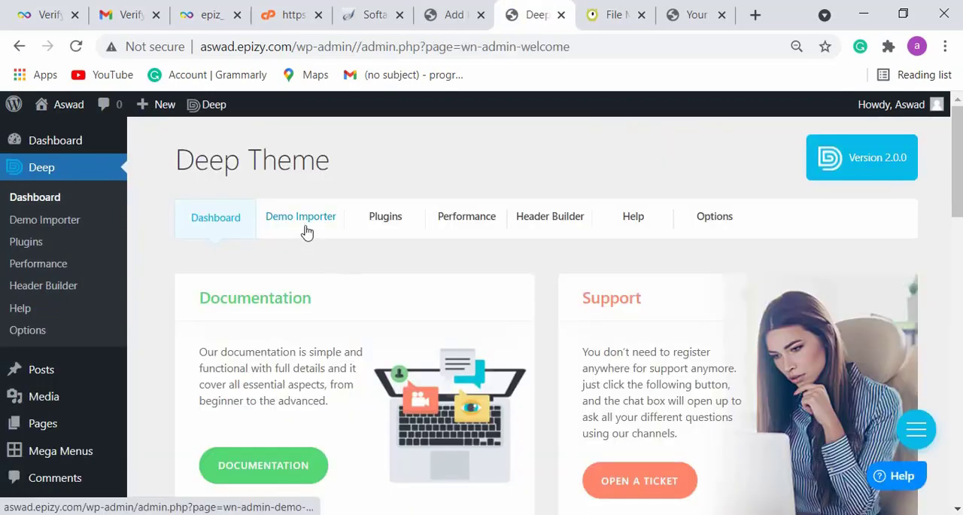
- Open the Deep theme's Demo Importer and browse its free and pro demo sites
click(321, 224)
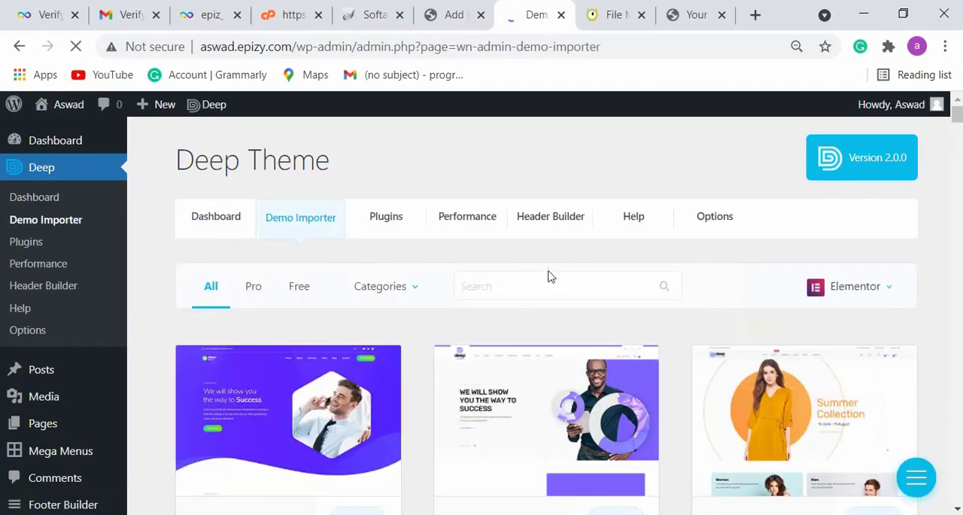
scroll(548, 277, down, 3)
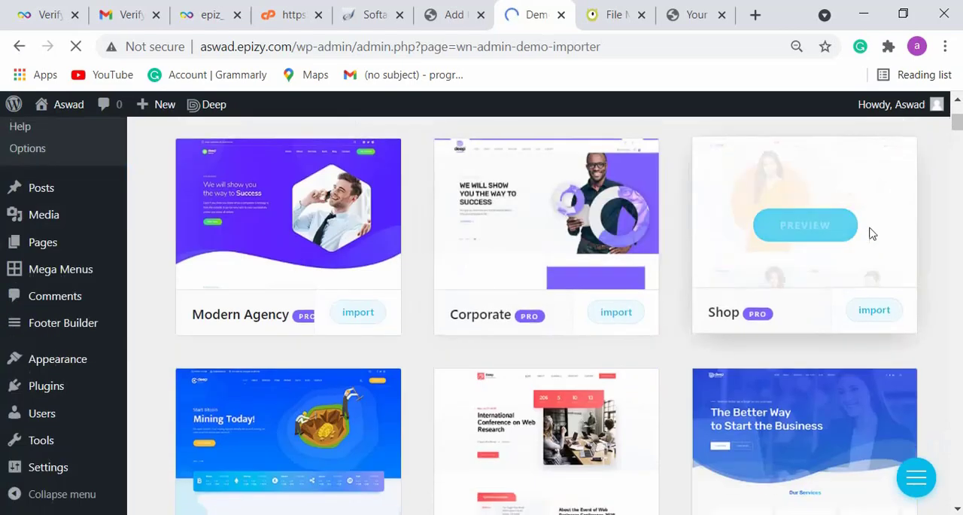
mouse_move(789, 150)
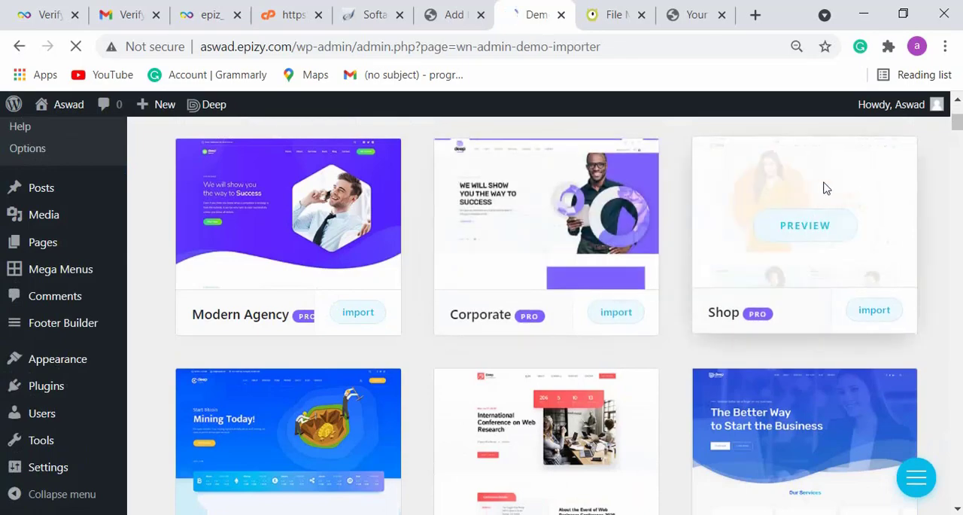
scroll(766, 205, down, 3)
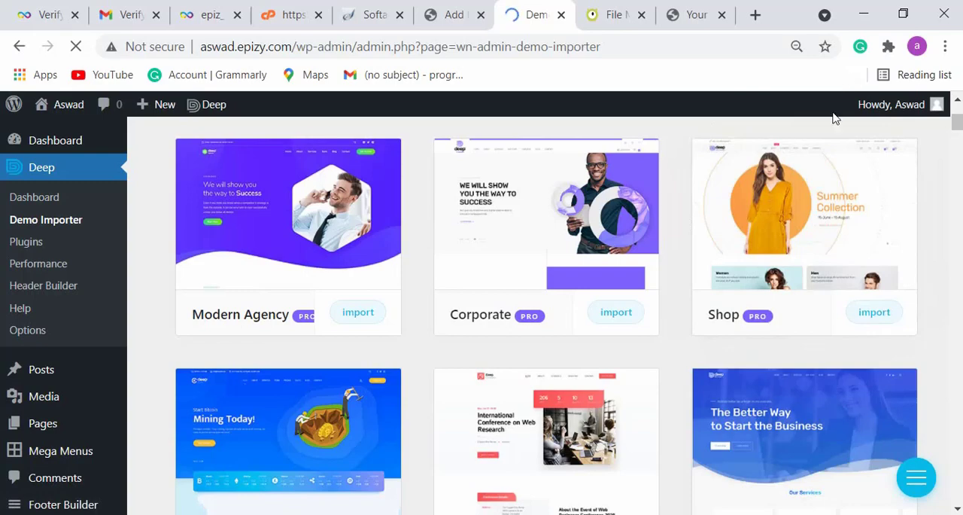
scroll(338, 333, down, 5)
scroll(212, 332, down, 3)
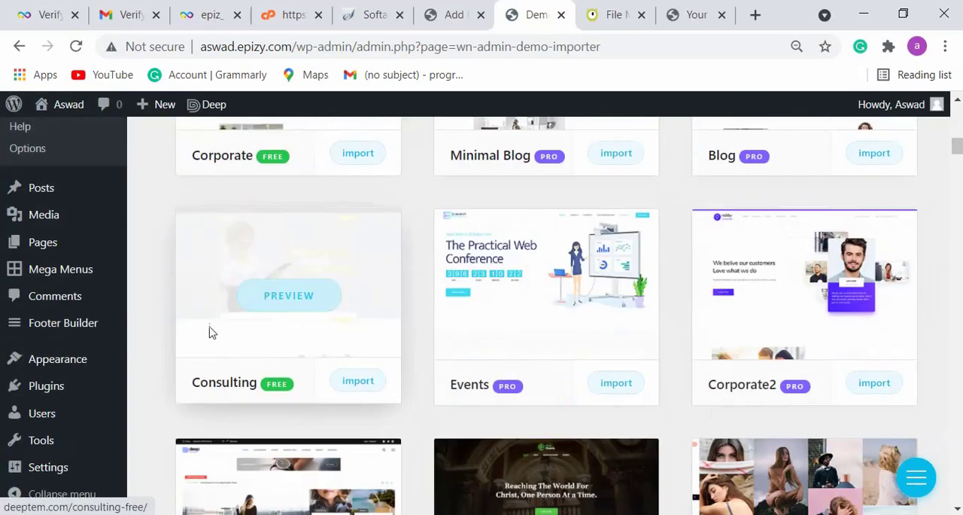
scroll(218, 390, down, 7)
scroll(460, 473, up, 1)
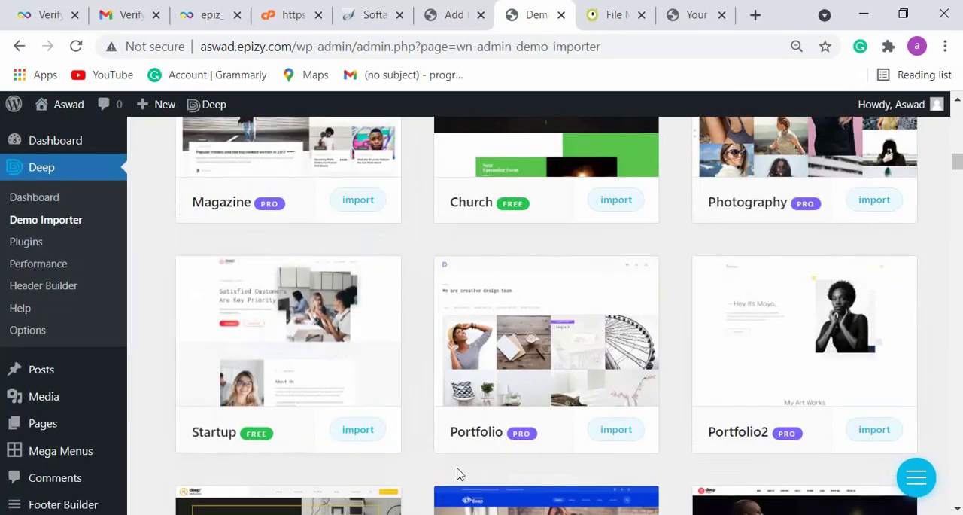
scroll(738, 256, down, 8)
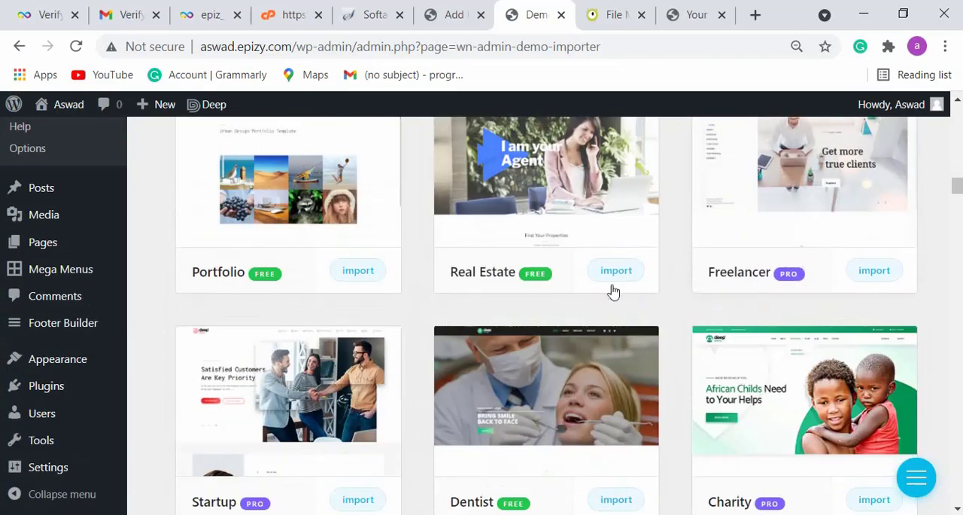
scroll(431, 311, up, 3)
scroll(458, 304, down, 8)
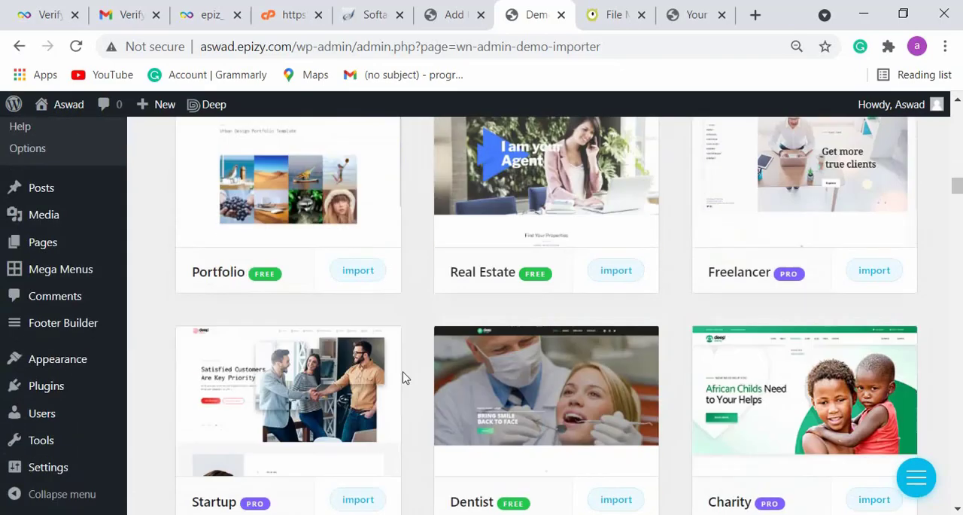
scroll(405, 378, up, 5)
scroll(405, 378, down, 10)
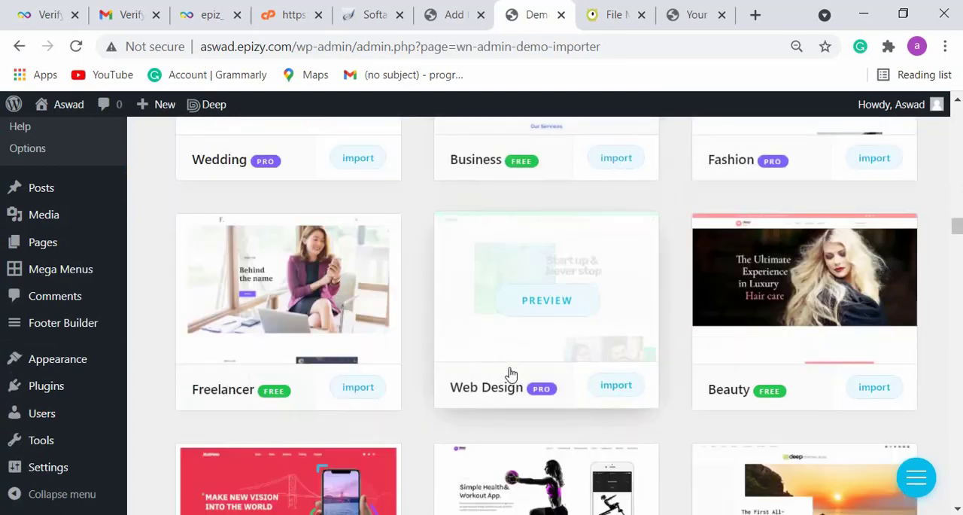
scroll(510, 376, down, 3)
scroll(508, 372, up, 5)
scroll(508, 370, down, 3)
scroll(507, 370, down, 2)
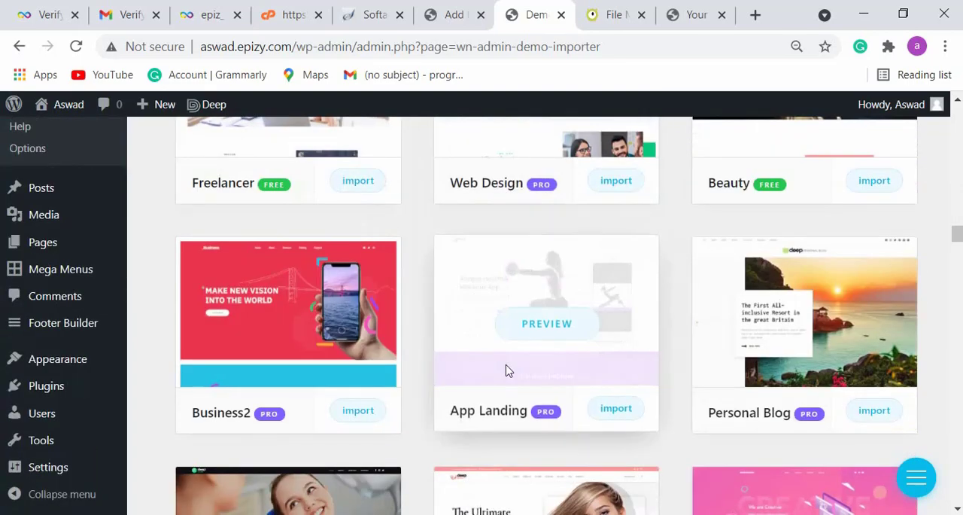
scroll(507, 370, up, 3)
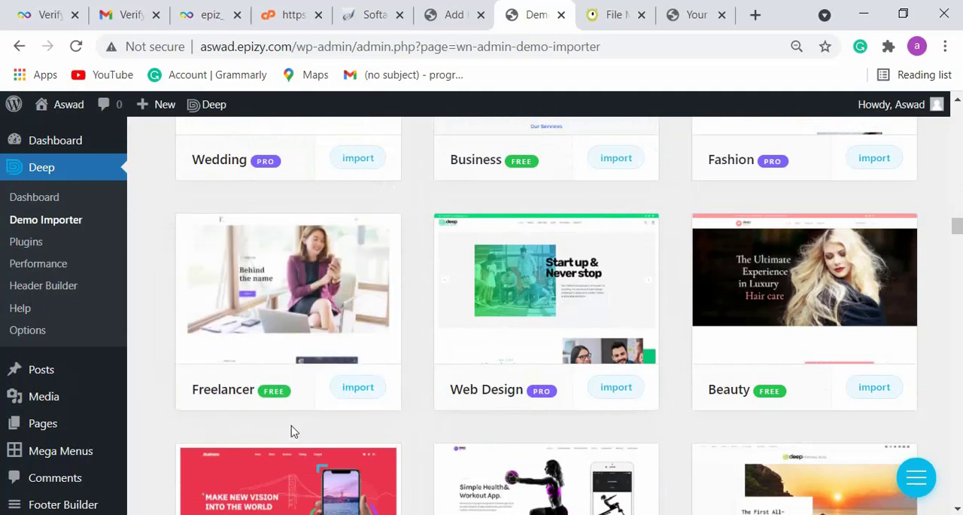
- Open the import settings of the free Freelancer demo and select all content types for import
click(345, 389)
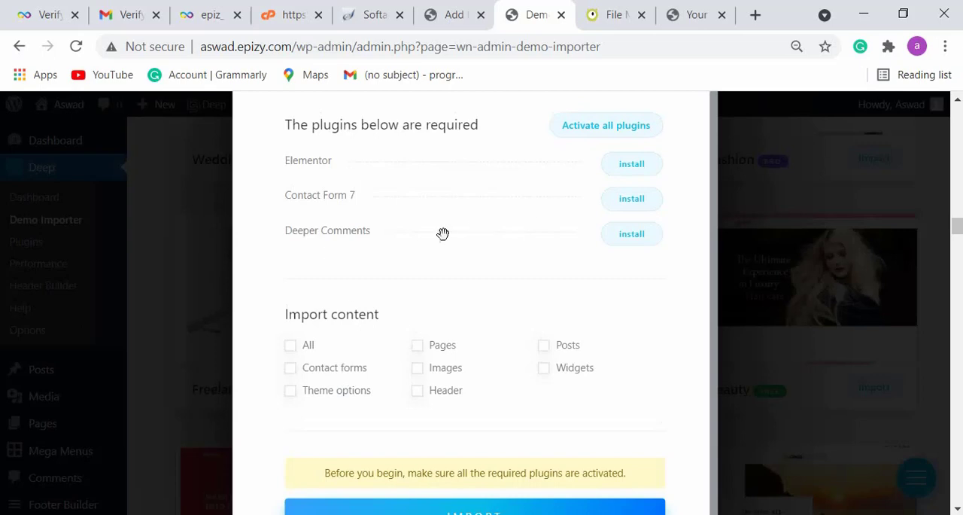
click(291, 346)
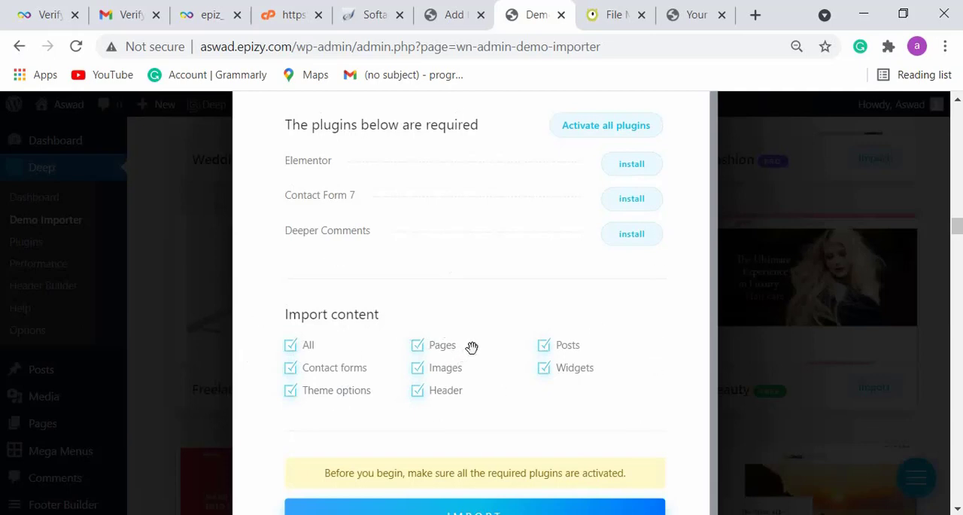
scroll(529, 336, down, 1)
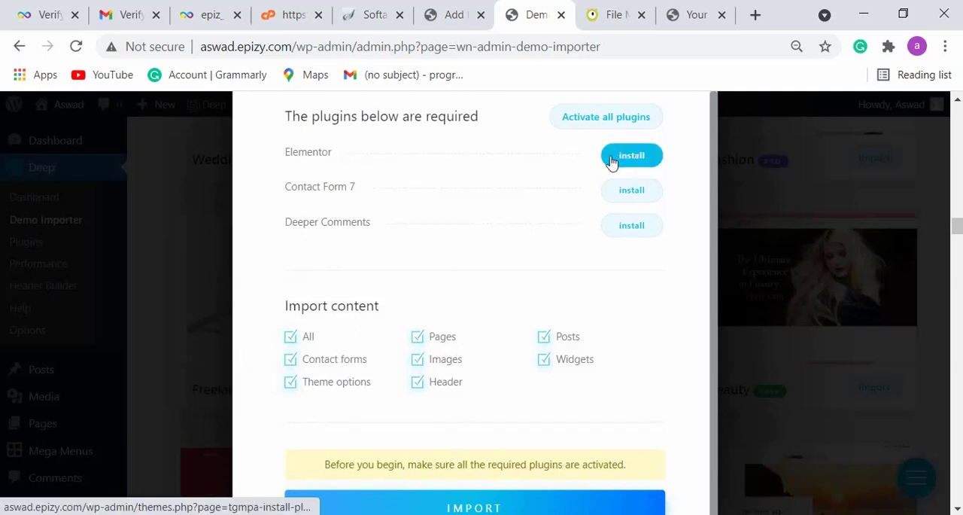
- Install and activate all plugins the Freelancer demo requires, and start the demo import
click(630, 126)
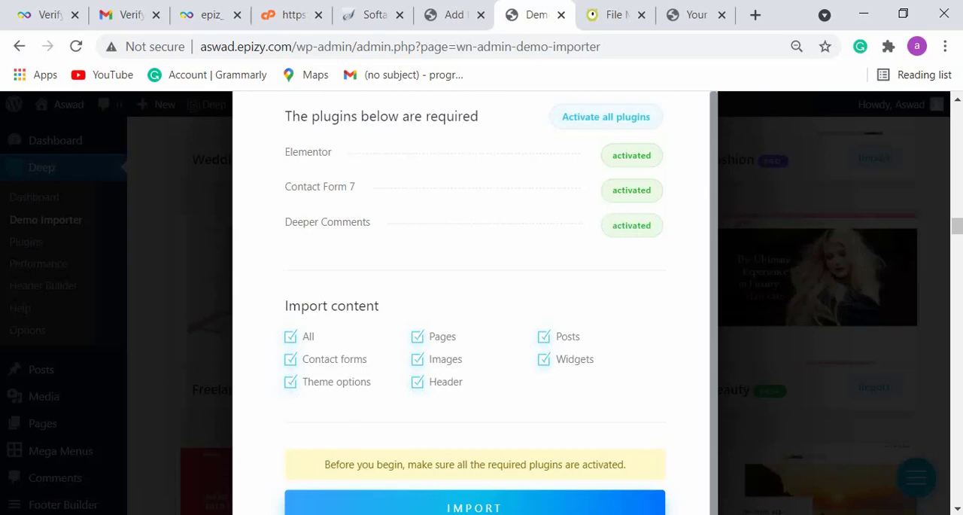
click(526, 508)
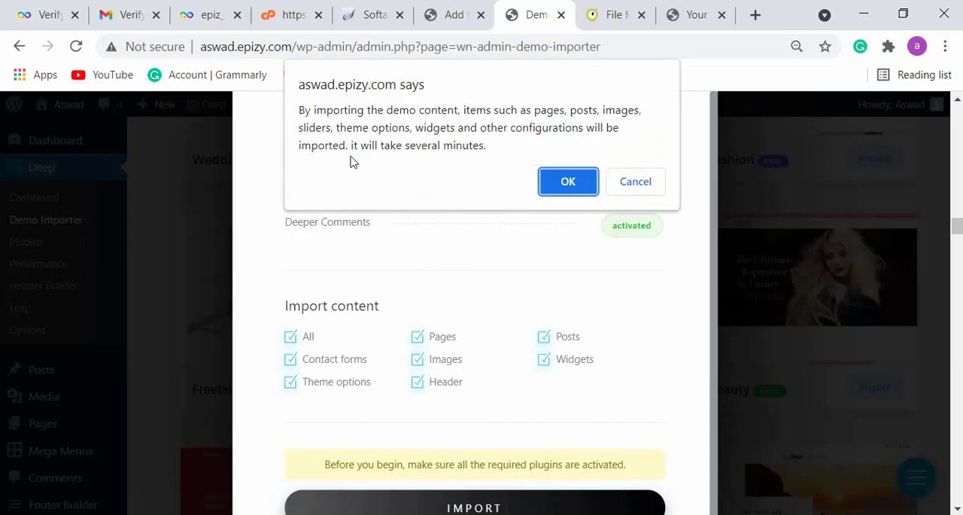
click(567, 181)
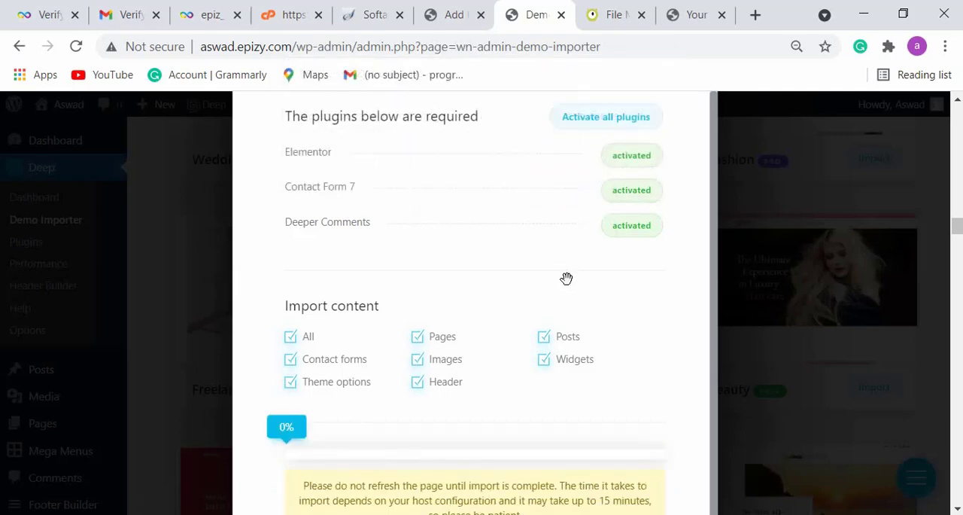
key(ctrl+minus)
key(ctrl+minus)
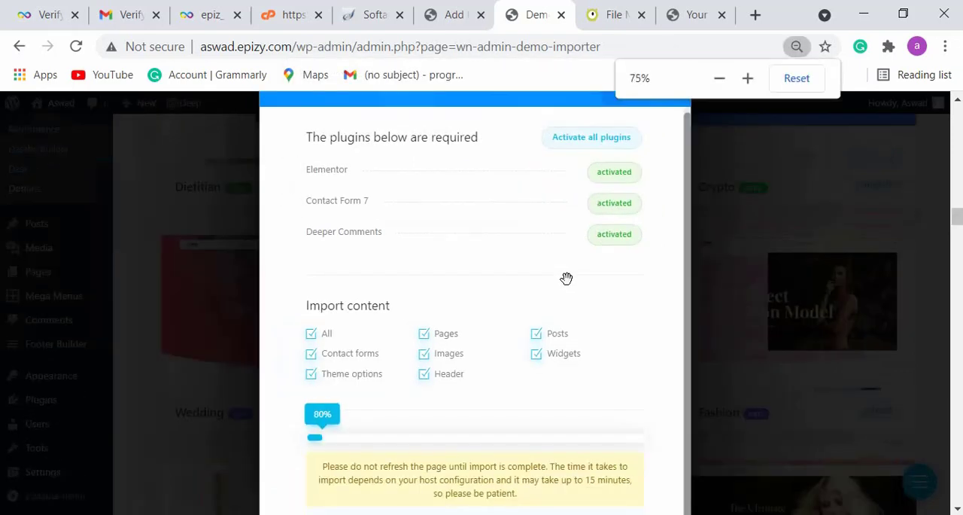
key(ctrl+minus)
key(ctrl+minus)
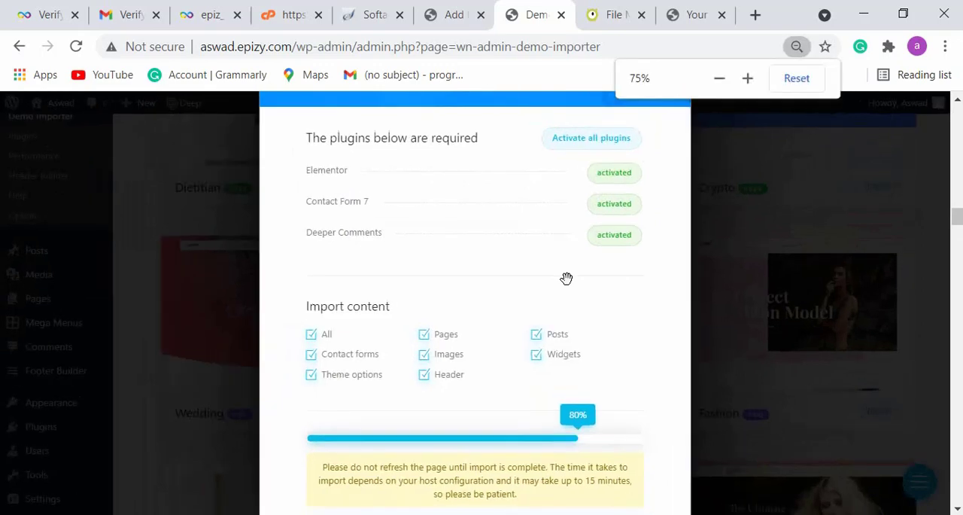
key(ctrl+minus)
key(ctrl+minus)
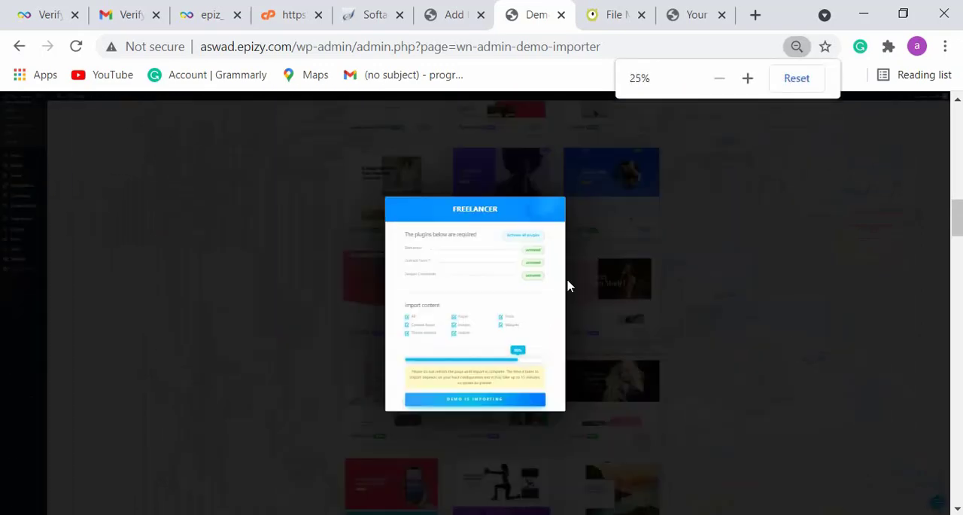
key(ctrl+plus)
key(ctrl+plus)
key(ctrl+plus)
key(ctrl+plus)
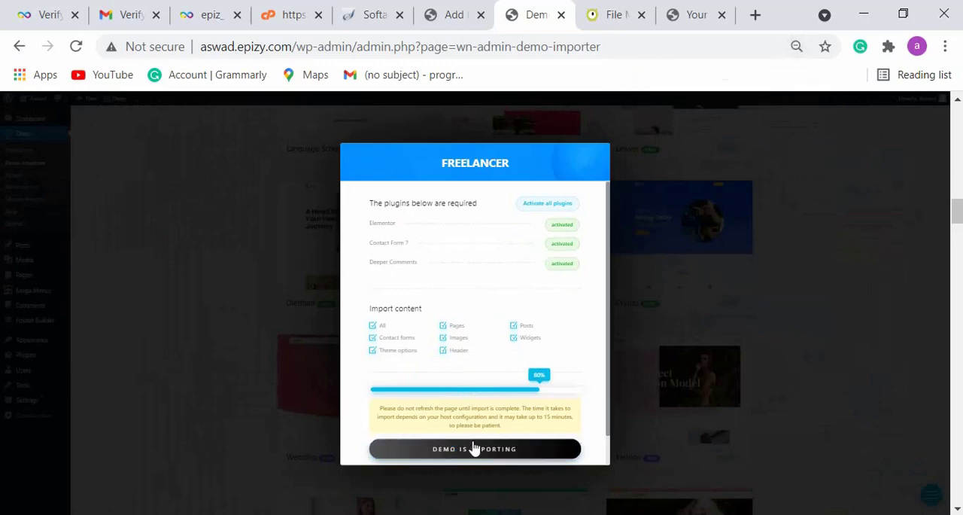
key(ctrl+minus)
key(ctrl+plus)
key(ctrl+plus)
key(ctrl+plus)
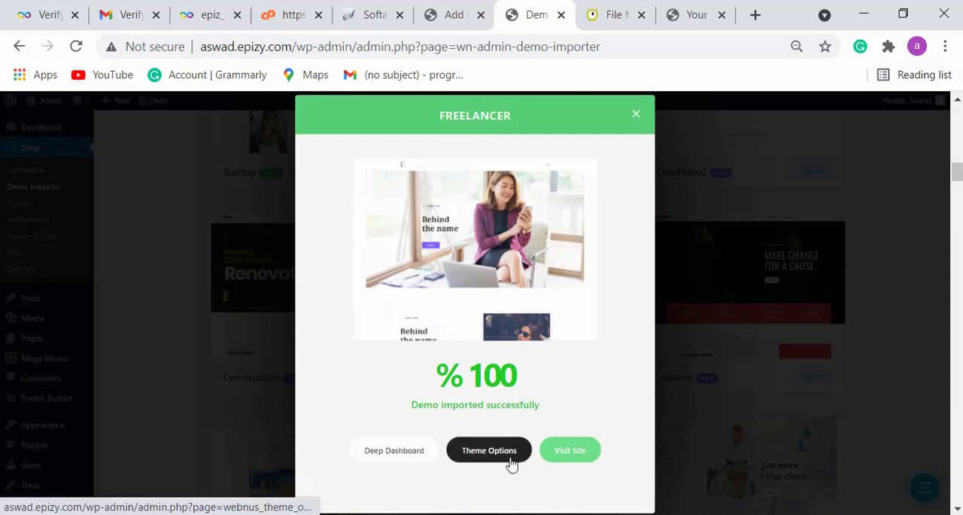
- Open the site with the imported demo in a new tab and look through its home page
right_click(584, 452)
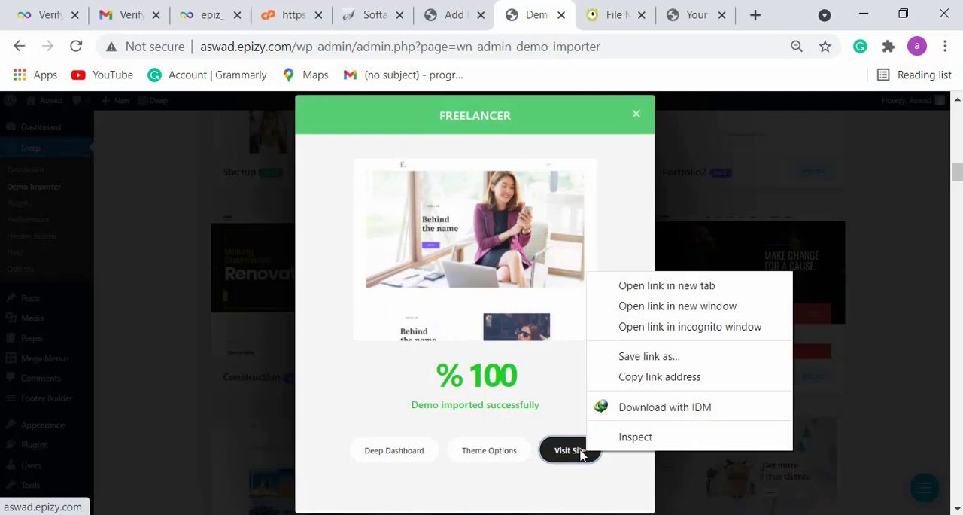
click(660, 285)
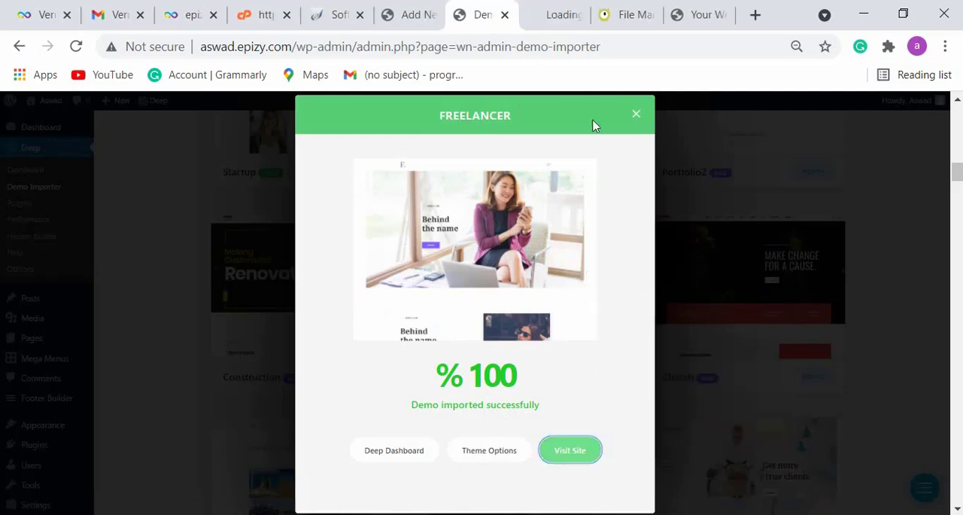
click(524, 11)
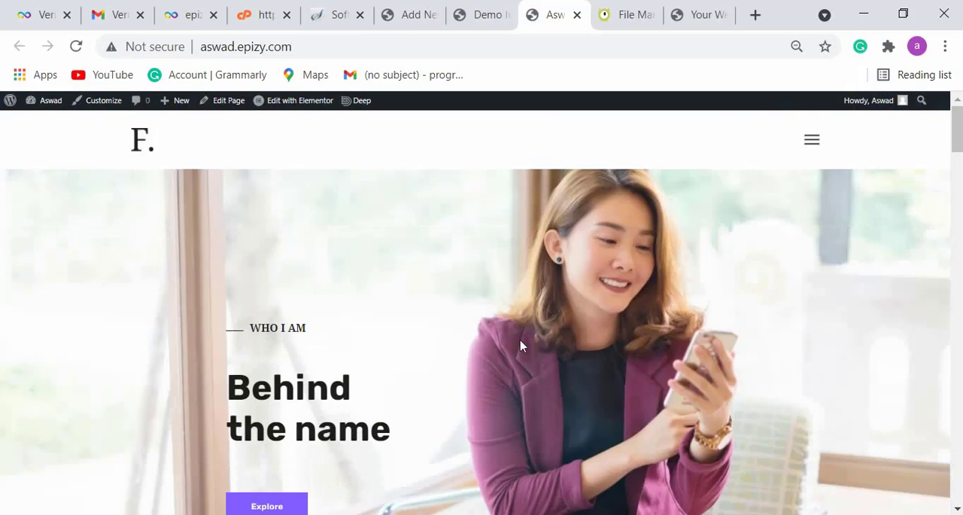
scroll(520, 346, down, 3)
scroll(519, 344, up, 2)
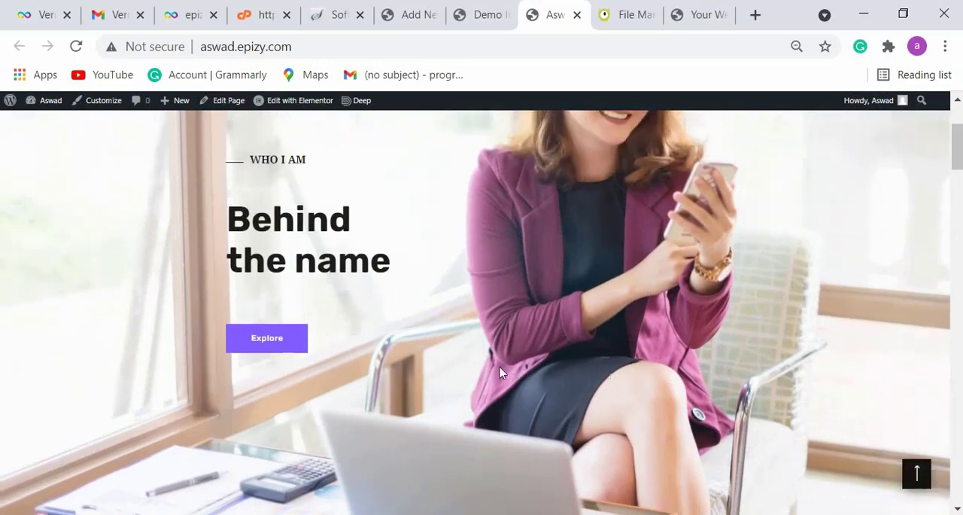
scroll(338, 391, down, 2)
scroll(447, 350, down, 5)
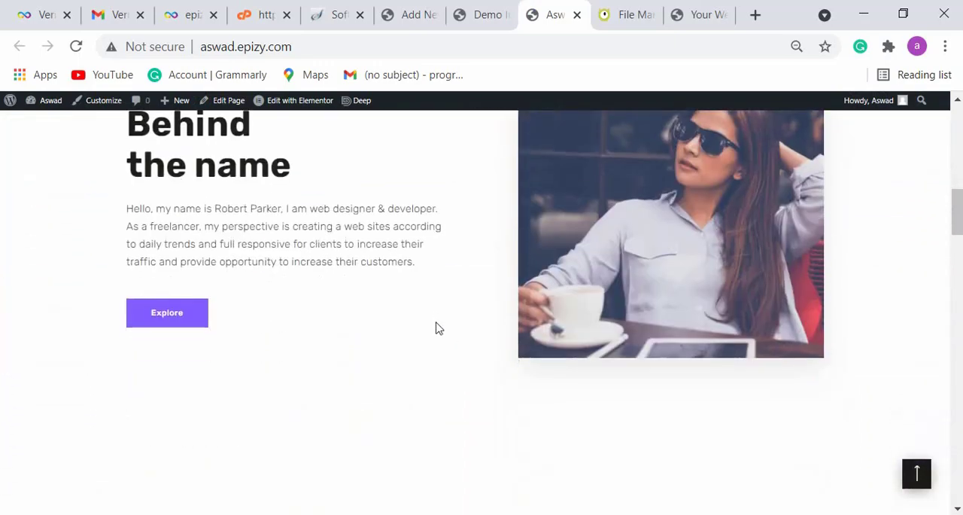
scroll(437, 327, up, 1)
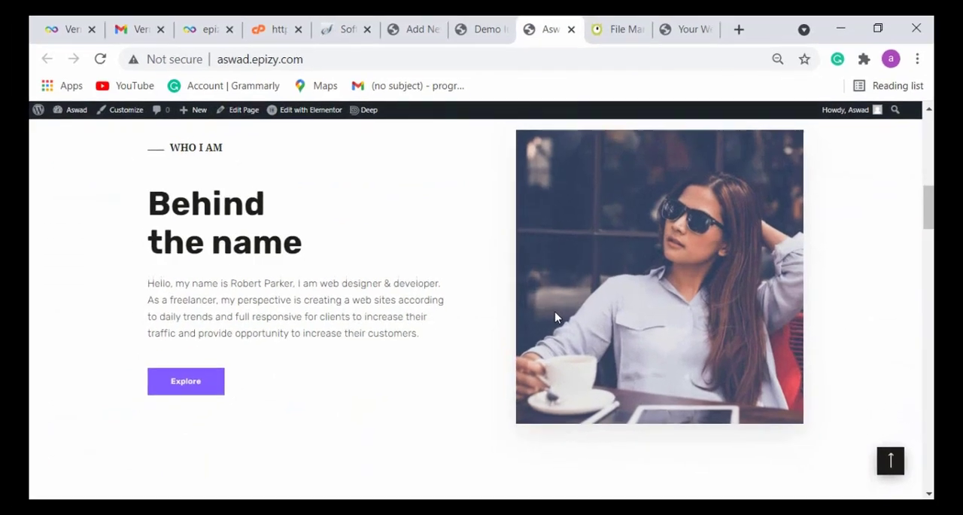
scroll(559, 321, down, 5)
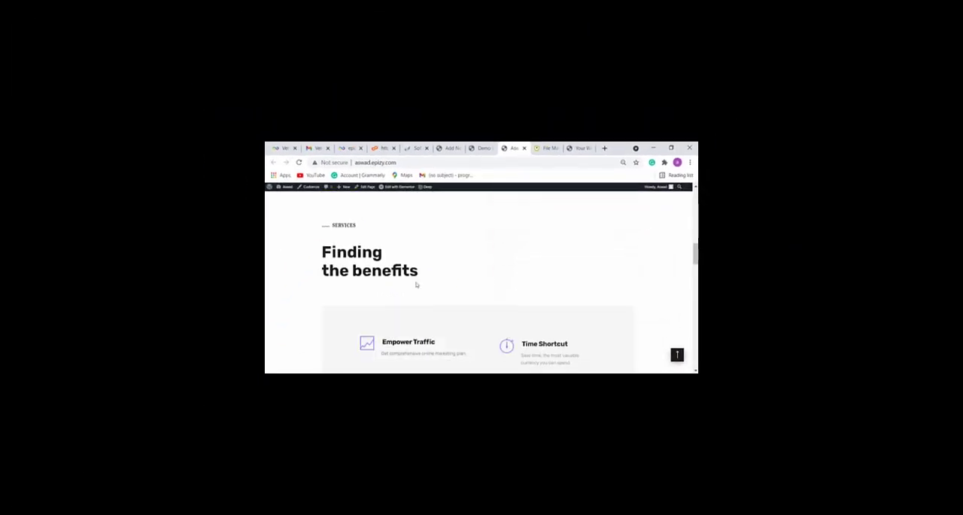